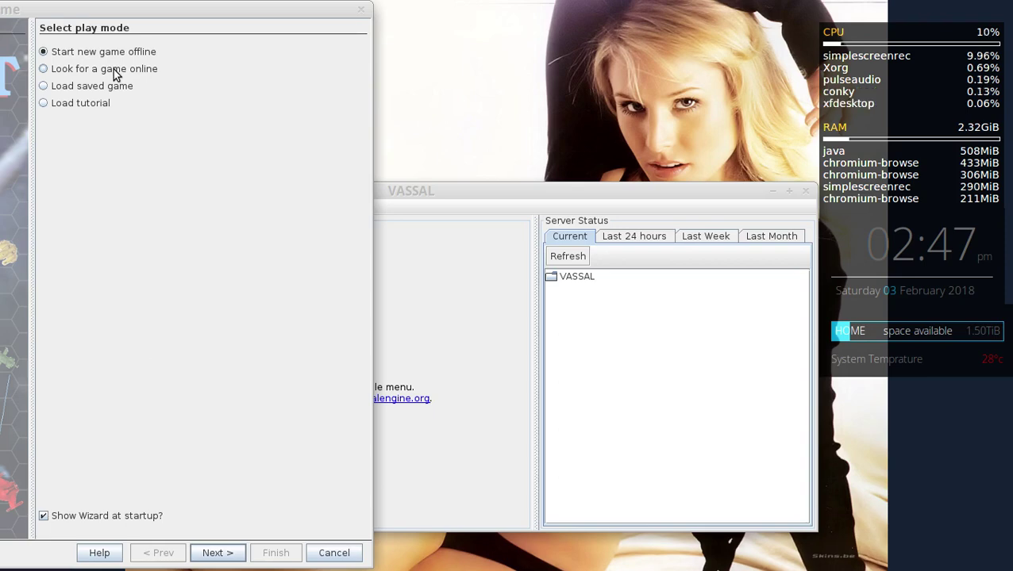
Choose to look for a game online as the play mode, finish the wizard and expand Main Room among the active games
{"action": "left_click", "coordinate": [114, 69]}
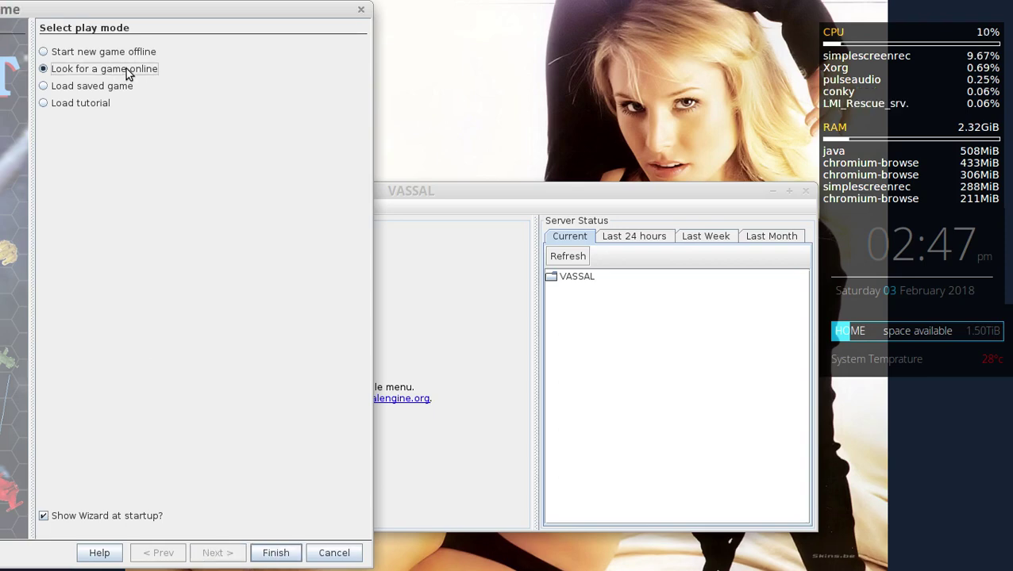
{"action": "left_click", "coordinate": [279, 558]}
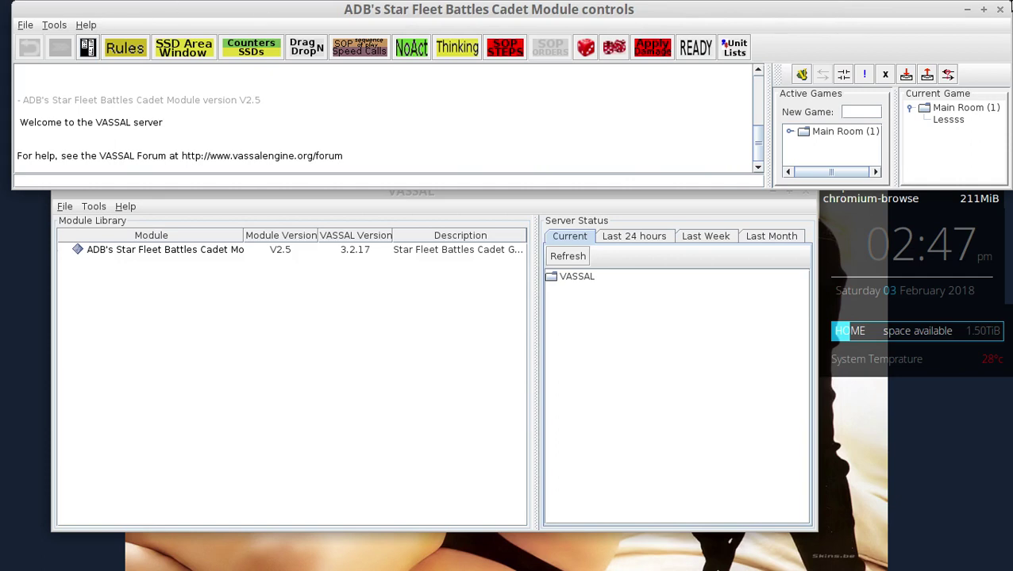
{"action": "double_click", "coordinate": [806, 133]}
{"action": "left_click", "coordinate": [25, 26]}
{"action": "left_click", "coordinate": [25, 26]}
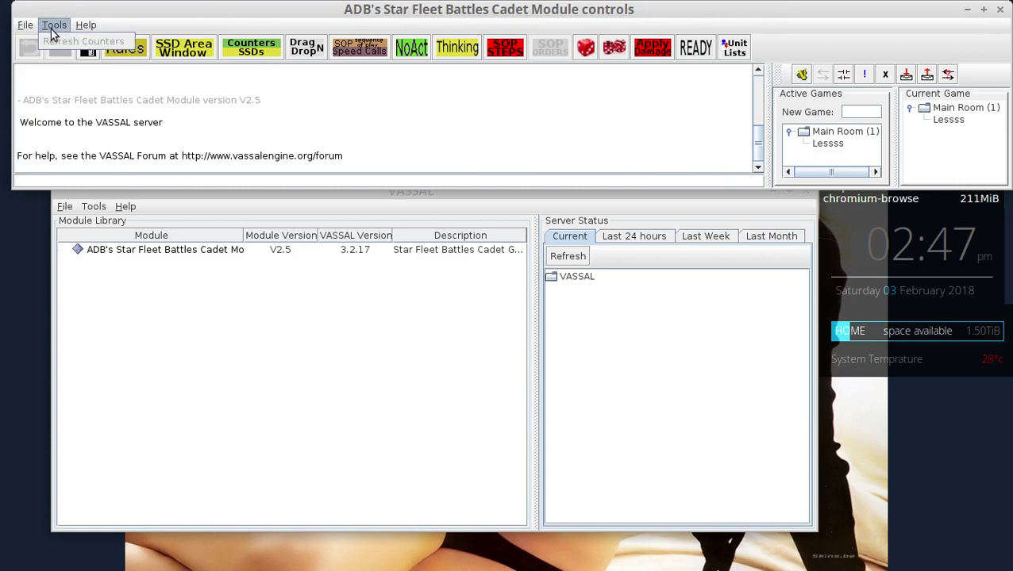
{"action": "left_click", "coordinate": [24, 28]}
{"action": "mouse_move", "coordinate": [30, 61]}
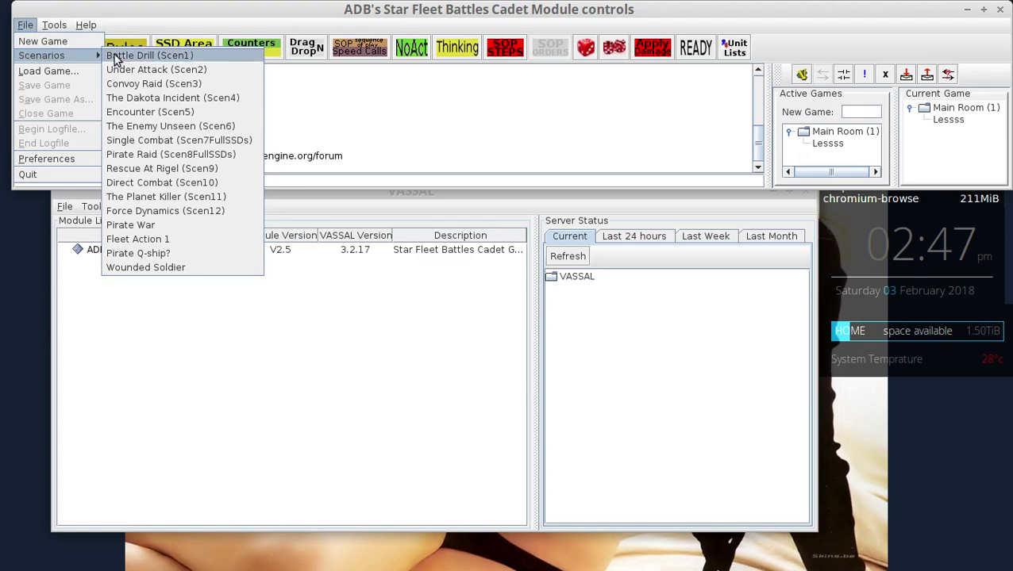
{"action": "left_click", "coordinate": [541, 100]}
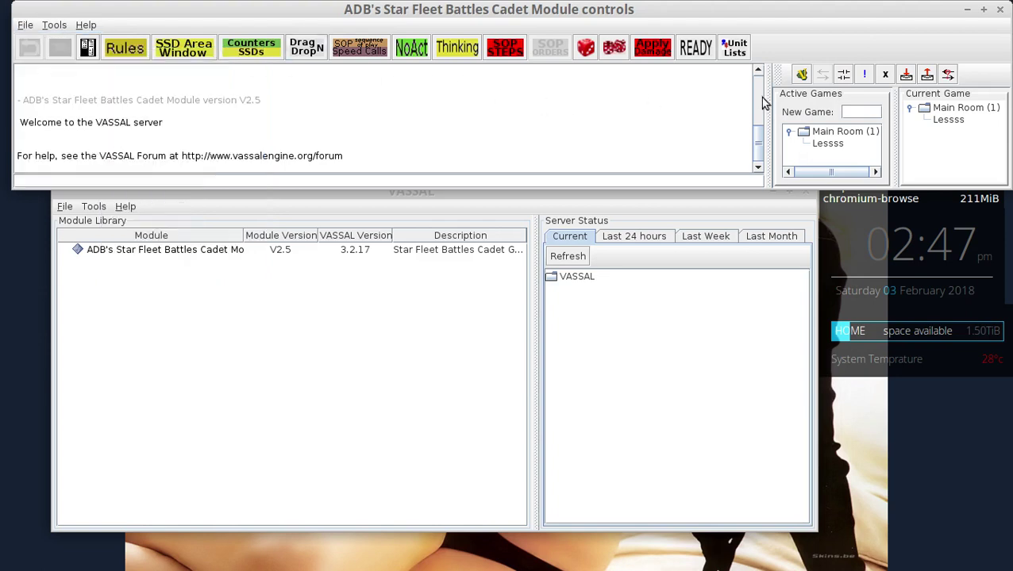
Create a new online game room named Rm1 and expand it in the active games list
{"action": "left_click", "coordinate": [843, 112]}
{"action": "type", "text": "Rm1"}
{"action": "key", "text": "Return"}
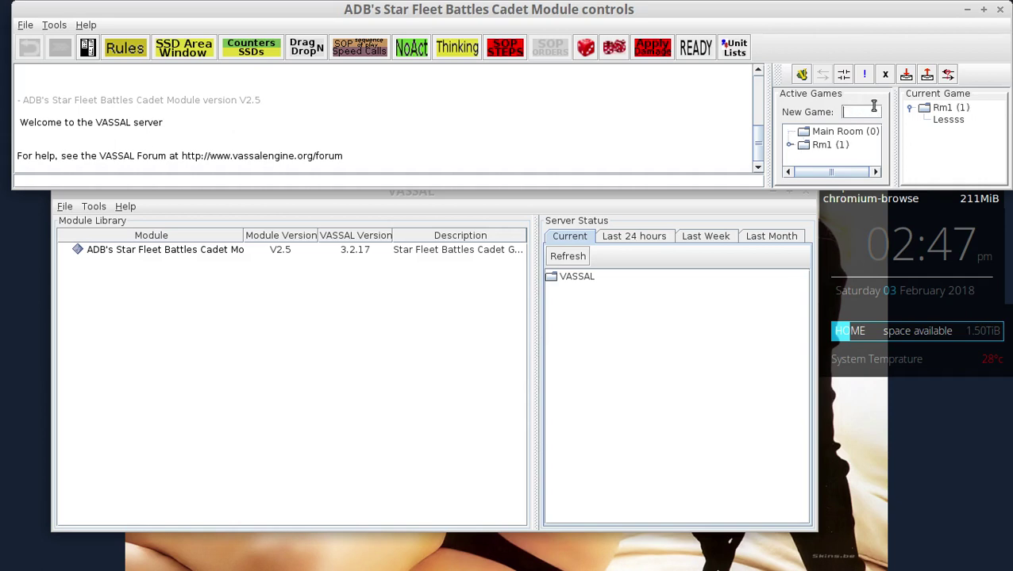
{"action": "left_click", "coordinate": [835, 131]}
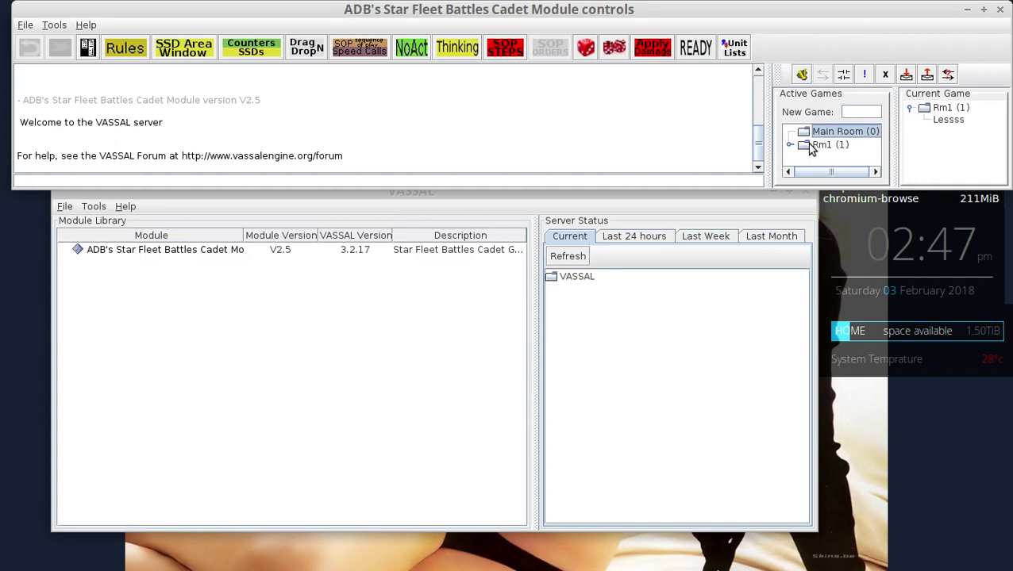
{"action": "left_click", "coordinate": [818, 146]}
{"action": "left_click", "coordinate": [789, 145]}
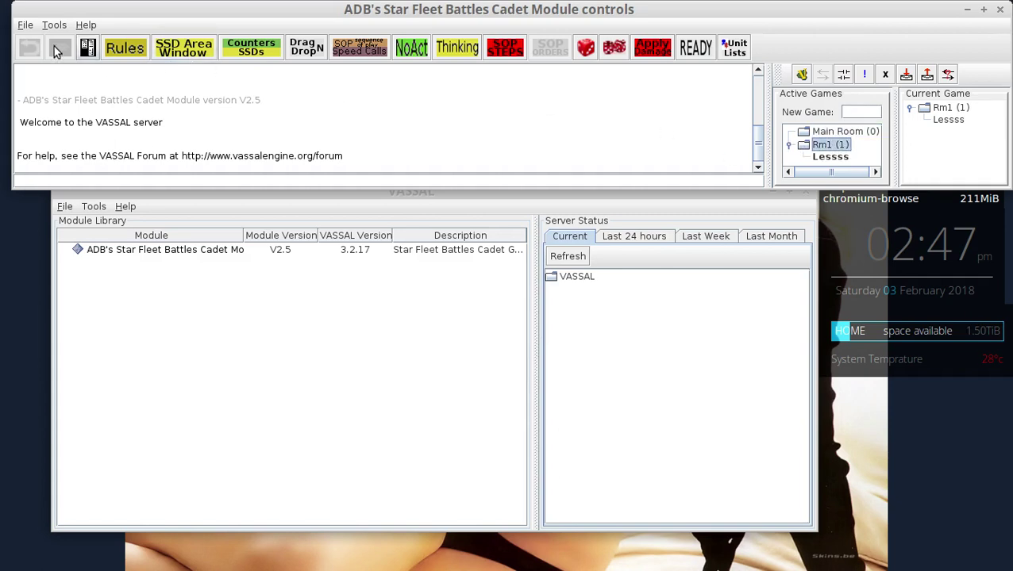
Load the Battle Drill (Scen1) scenario and join the game as <observer>
{"action": "left_click", "coordinate": [25, 24]}
{"action": "mouse_move", "coordinate": [60, 55]}
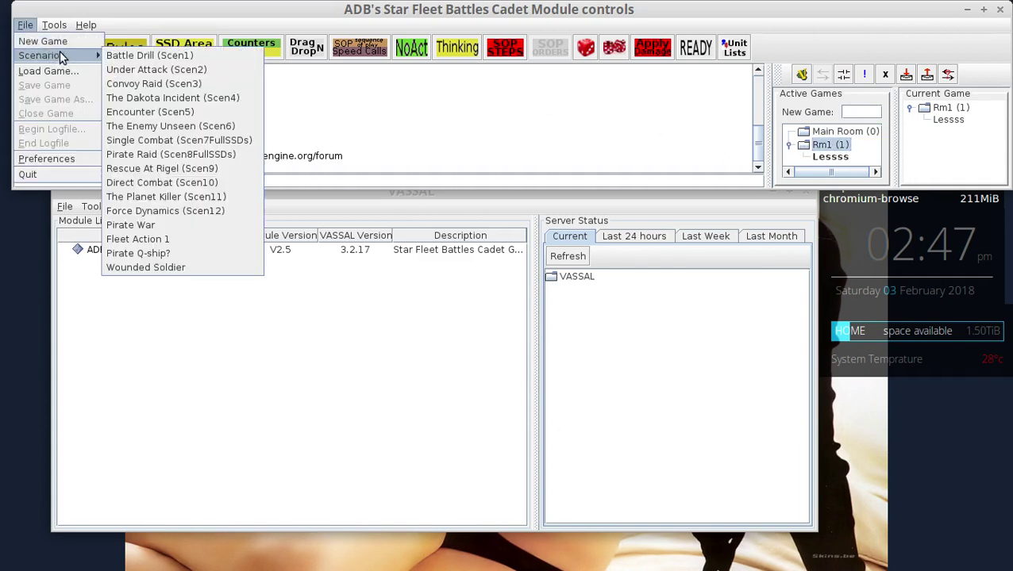
{"action": "left_click", "coordinate": [124, 55]}
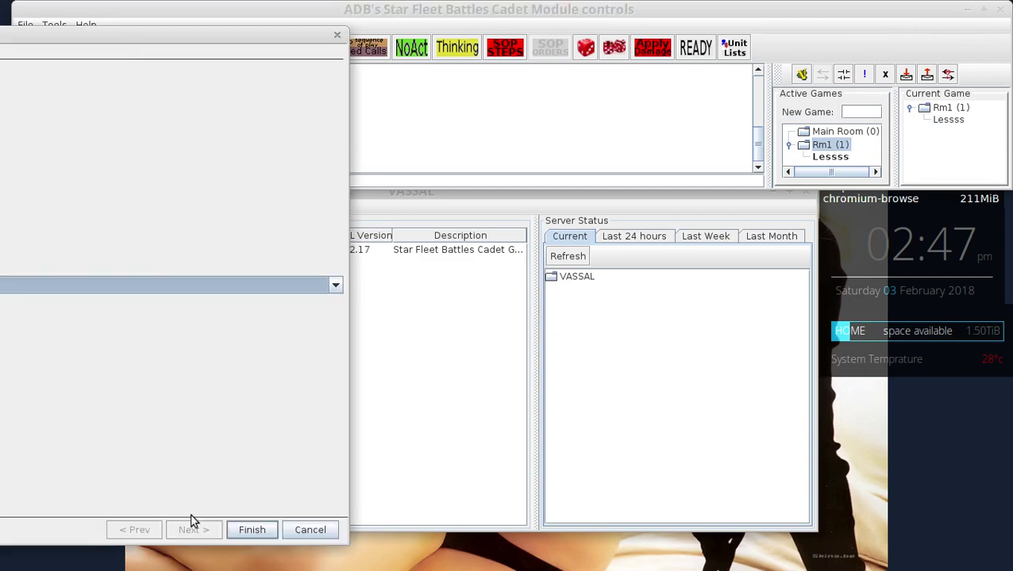
{"action": "left_click_drag", "start_coordinate": [222, 38], "coordinate": [629, 55]}
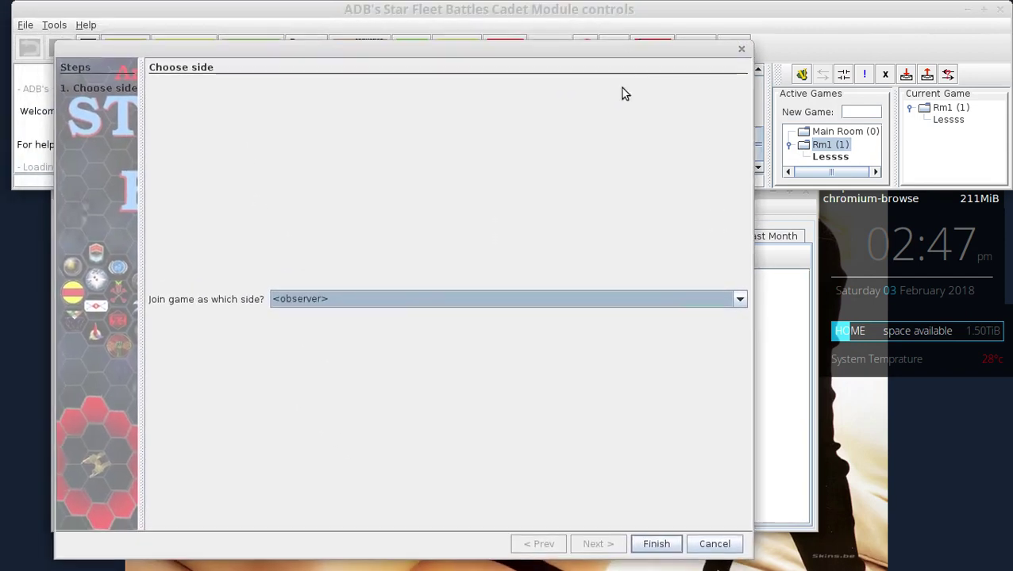
{"action": "left_click", "coordinate": [677, 543]}
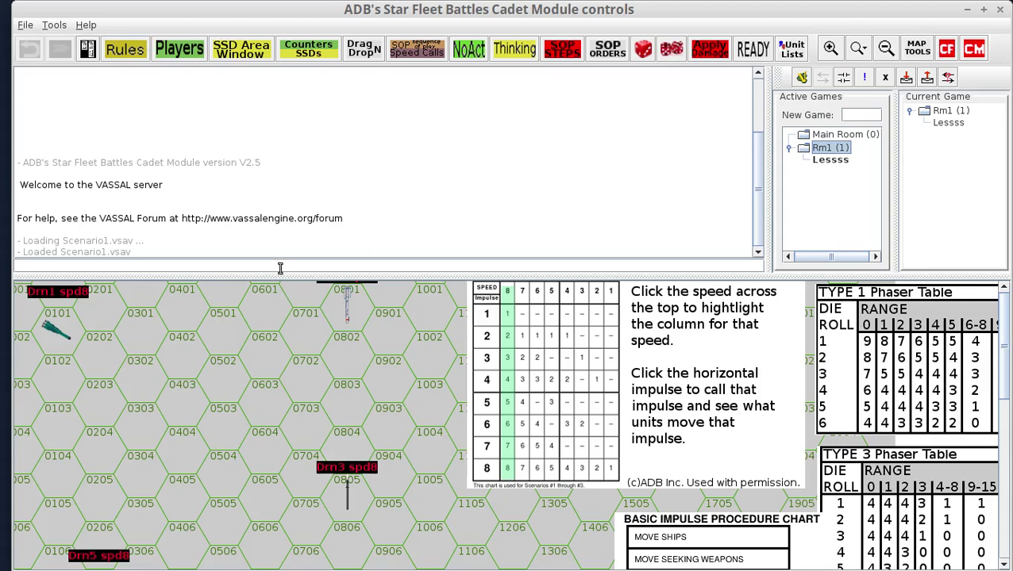
Resize the chat, active games, current game and map panes, giving the game lists more width and the map more height
{"action": "left_click_drag", "start_coordinate": [279, 269], "coordinate": [484, 565]}
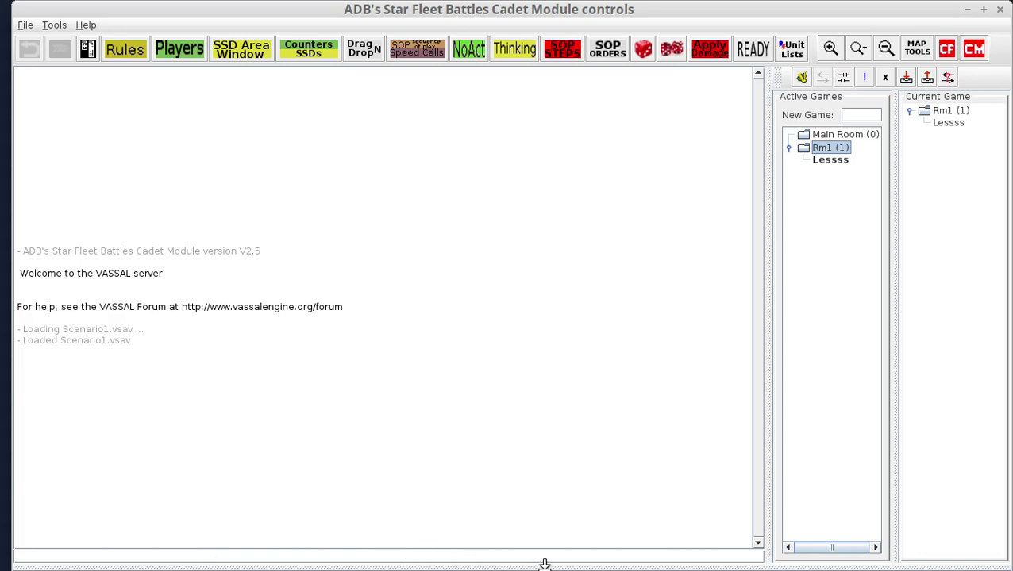
{"action": "left_click_drag", "start_coordinate": [550, 562], "coordinate": [552, 528]}
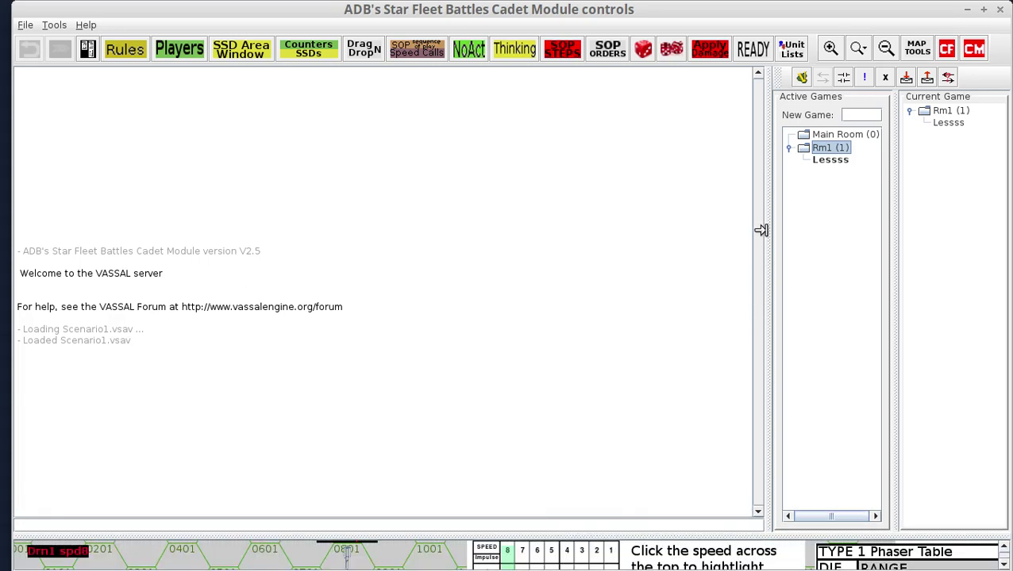
{"action": "left_click_drag", "start_coordinate": [761, 231], "coordinate": [637, 244]}
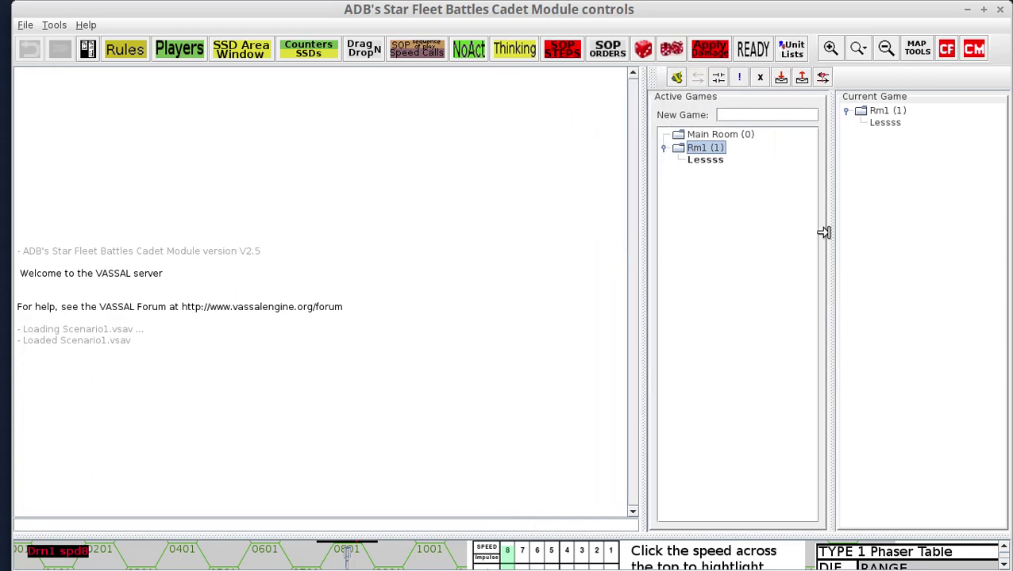
{"action": "left_click_drag", "start_coordinate": [826, 232], "coordinate": [795, 235]}
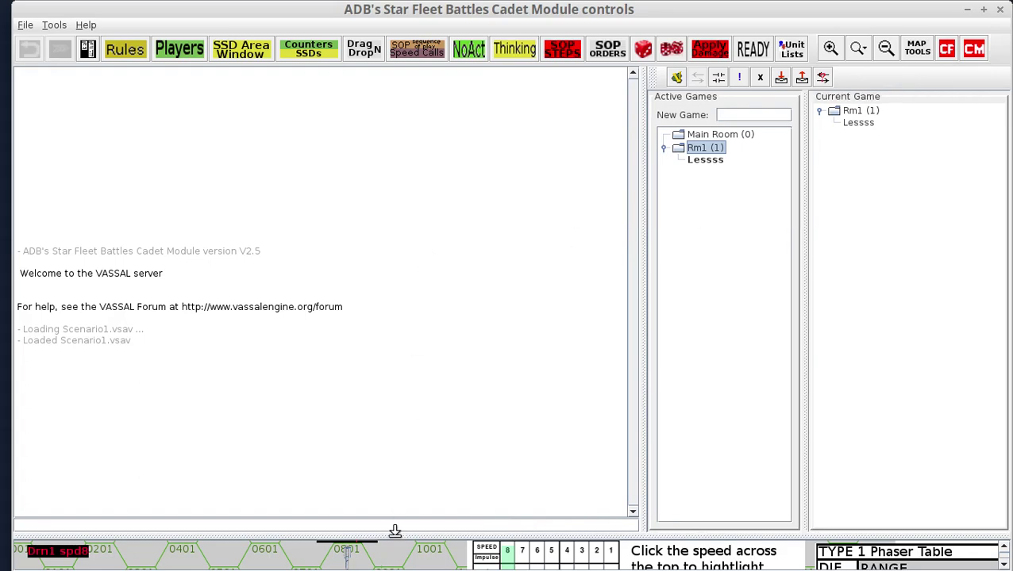
{"action": "left_click_drag", "start_coordinate": [394, 530], "coordinate": [430, 301]}
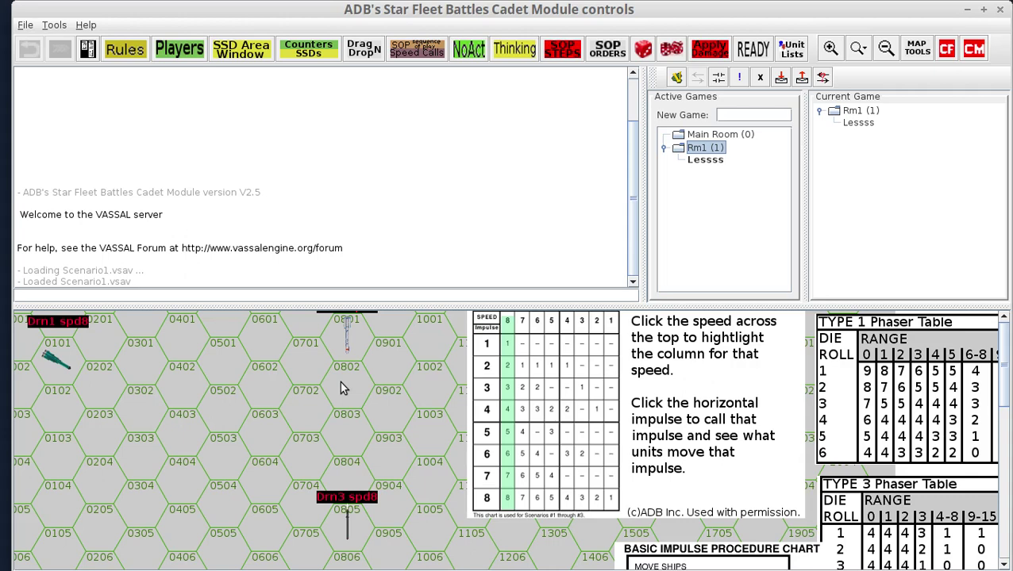
{"action": "left_click_drag", "start_coordinate": [359, 295], "coordinate": [359, 242]}
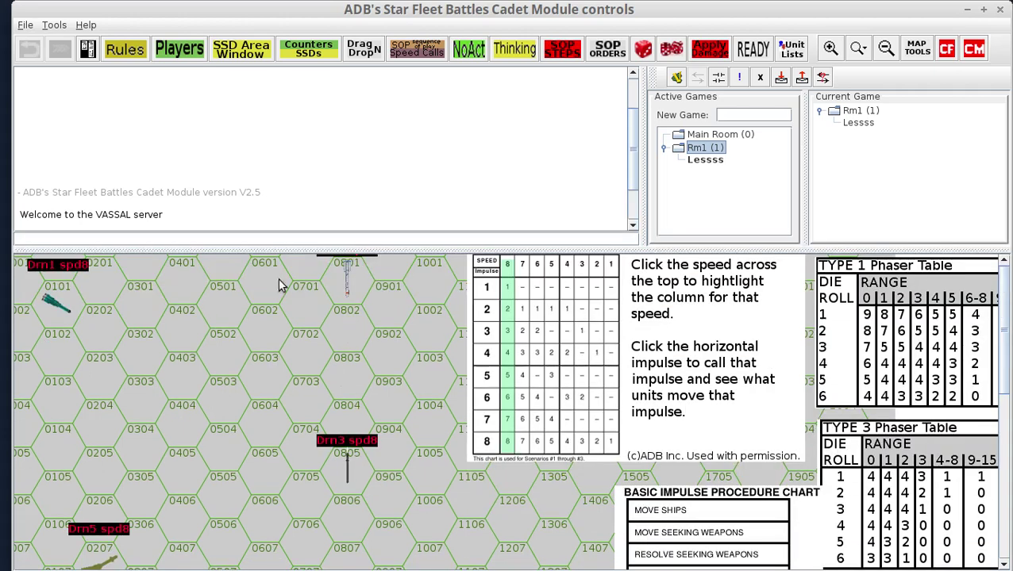
Box-select the pieces across the middle of the map, and slightly increase the chat pane's height against the map
{"action": "left_click_drag", "start_coordinate": [127, 287], "coordinate": [836, 475]}
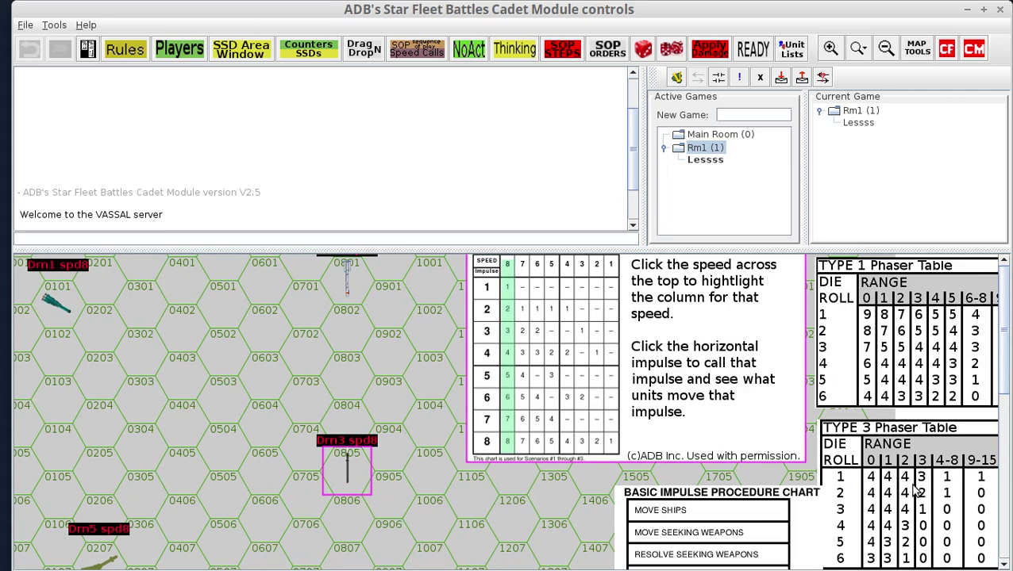
{"action": "left_click", "coordinate": [284, 359]}
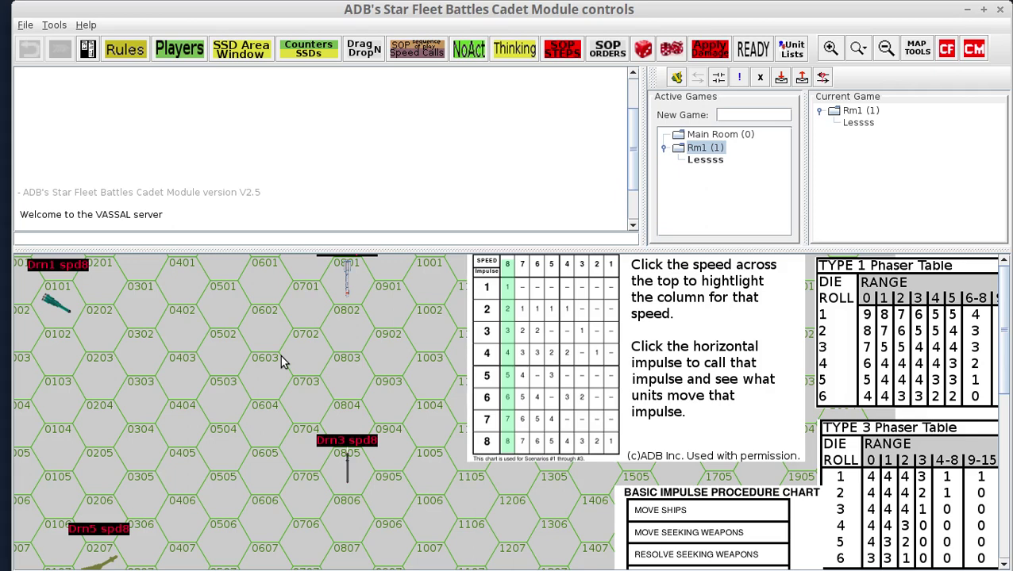
{"action": "left_click_drag", "start_coordinate": [131, 283], "coordinate": [904, 527]}
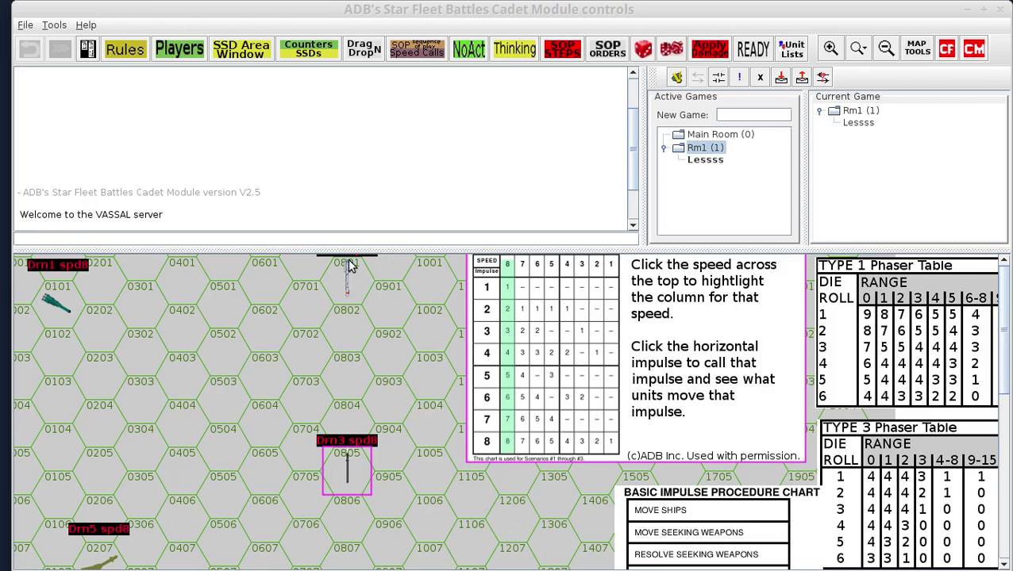
{"action": "left_click_drag", "start_coordinate": [348, 249], "coordinate": [294, 268]}
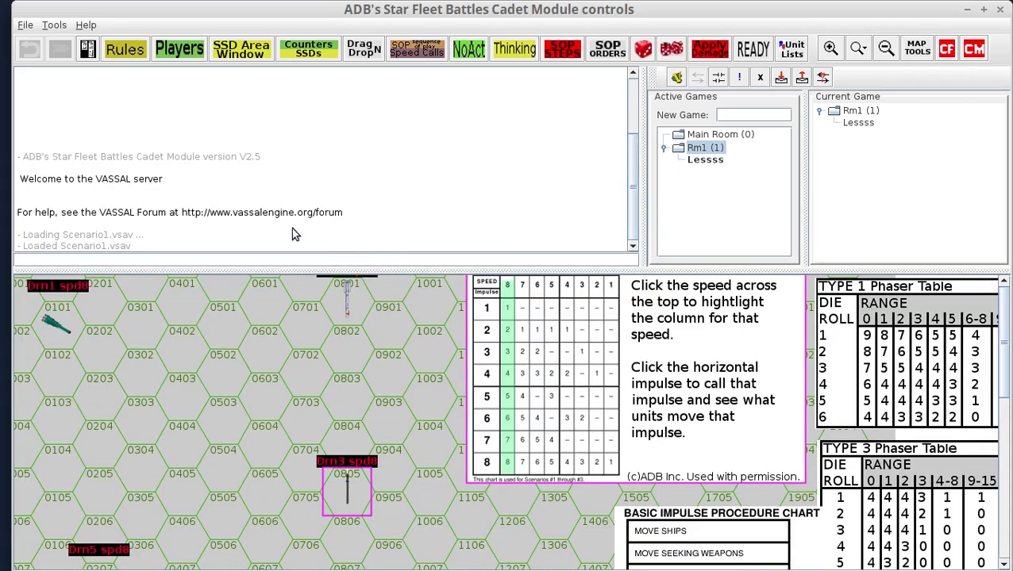
Turn off "Use combined application window (requires restart)?" in the general preferences and save the change
{"action": "left_click", "coordinate": [25, 24]}
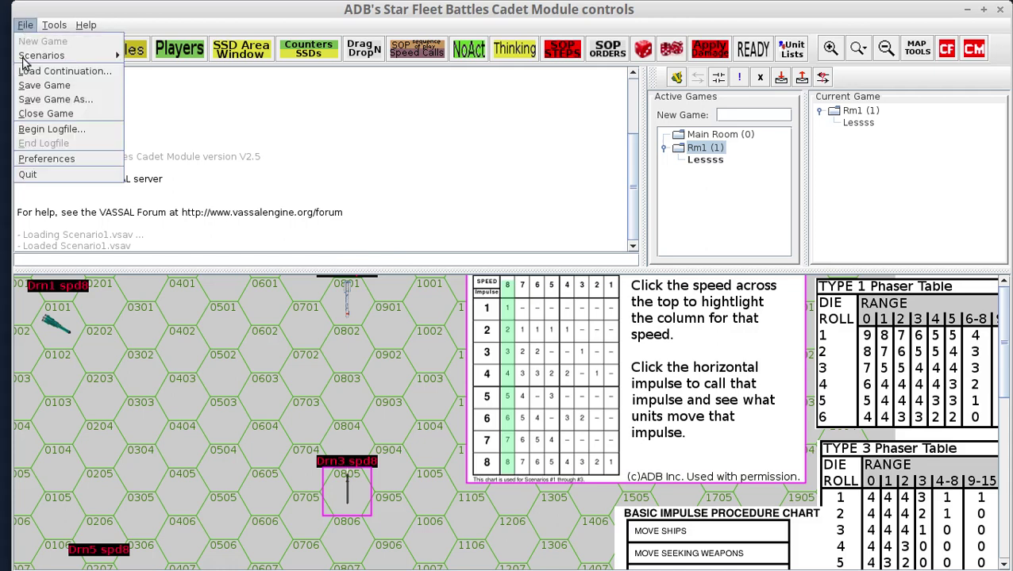
{"action": "left_click", "coordinate": [57, 158]}
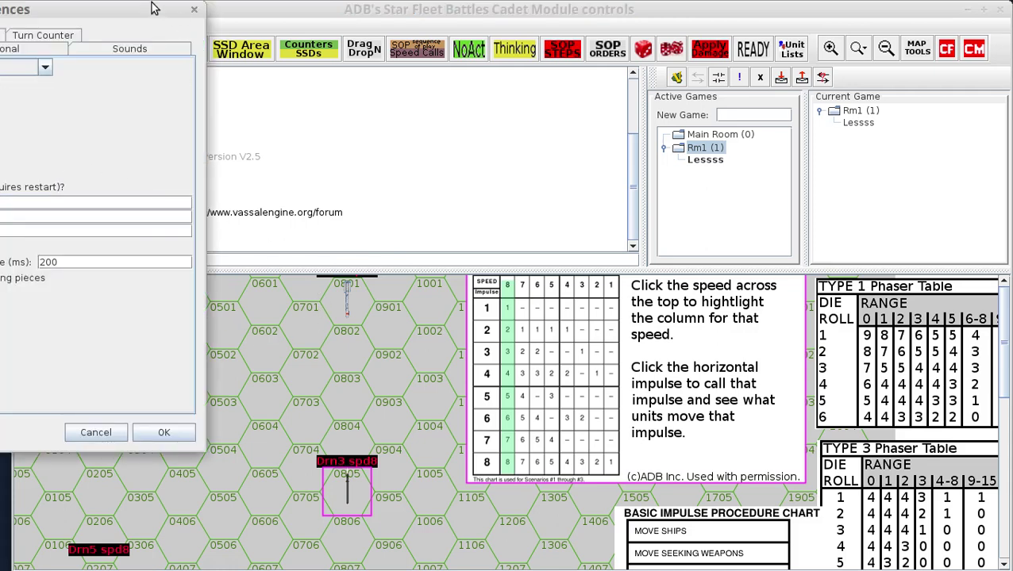
{"action": "left_click_drag", "start_coordinate": [137, 6], "coordinate": [461, 68]}
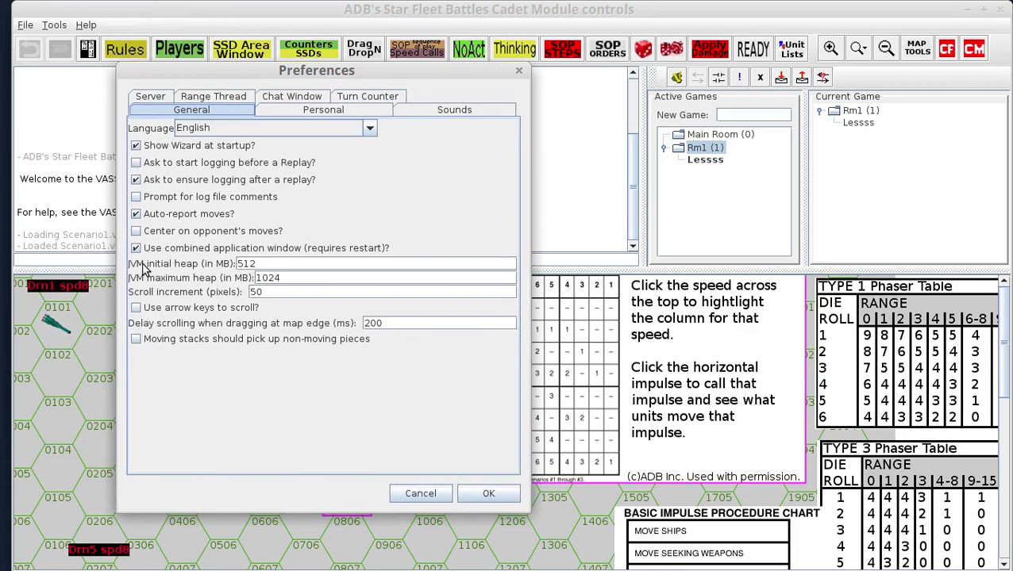
{"action": "left_click", "coordinate": [256, 250]}
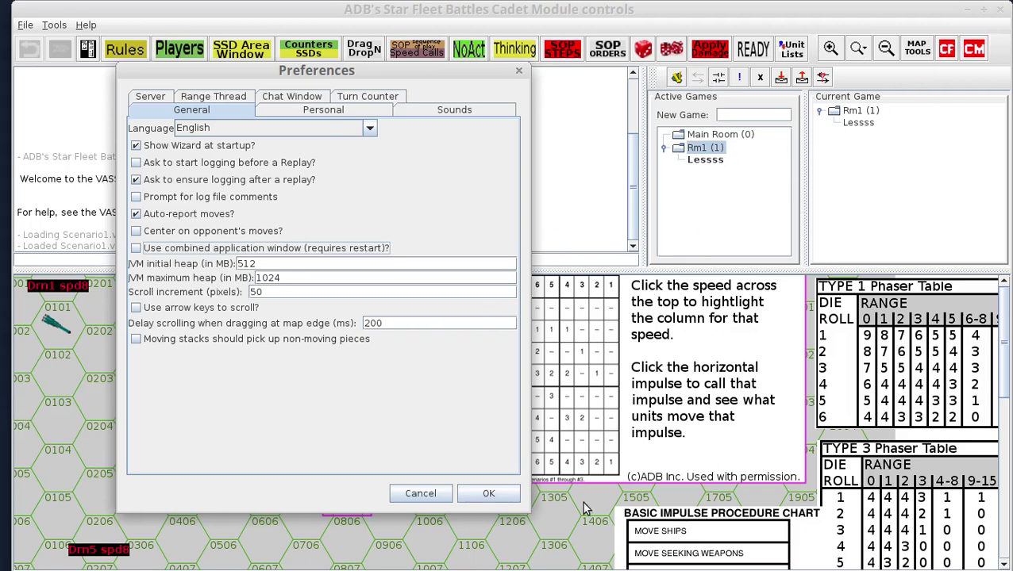
{"action": "left_click", "coordinate": [501, 498]}
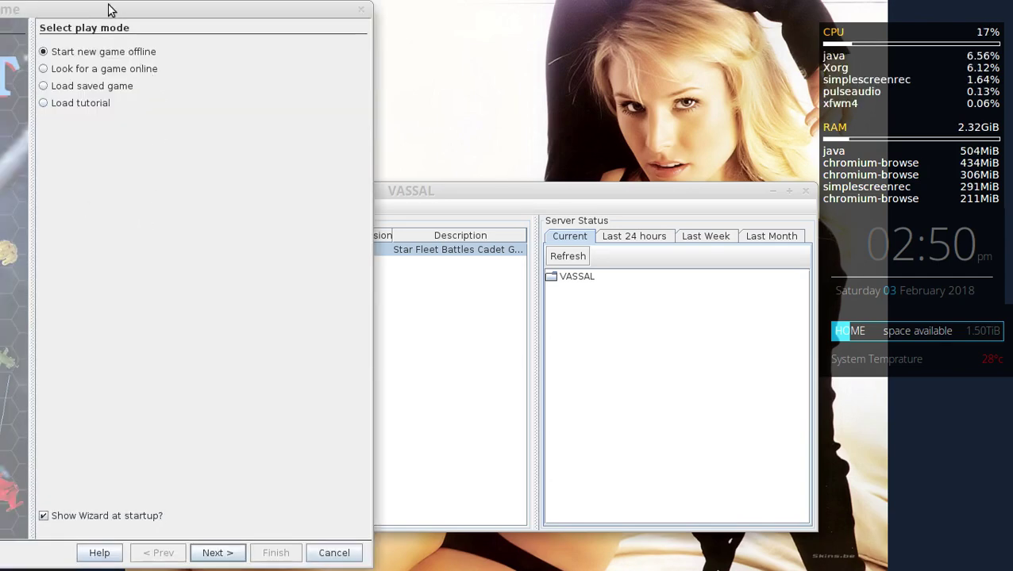
Move the Welcome wizard fully into view, select looking for a game online, and finish the wizard
{"action": "left_click_drag", "start_coordinate": [109, 9], "coordinate": [543, 11]}
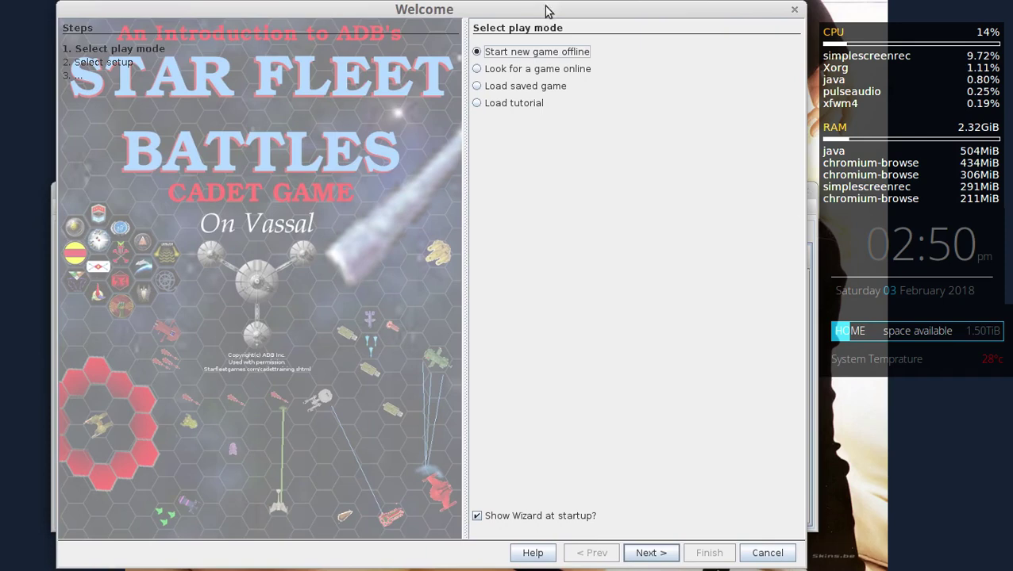
{"action": "left_click", "coordinate": [555, 70]}
{"action": "left_click", "coordinate": [709, 553]}
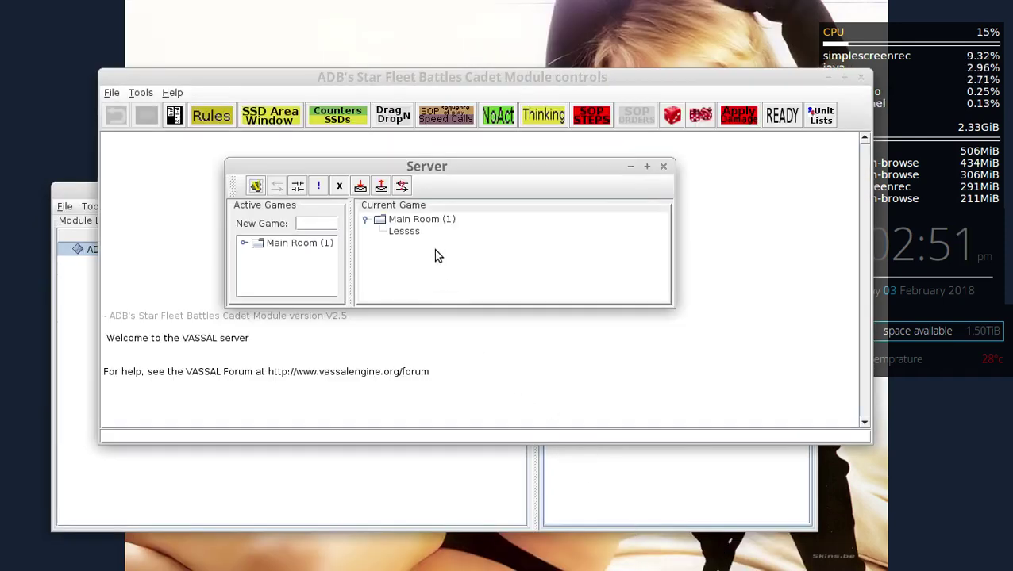
Move the Server window clear, create a new game room named rm1, and expand it in the active games list
{"action": "left_click_drag", "start_coordinate": [400, 167], "coordinate": [498, 184]}
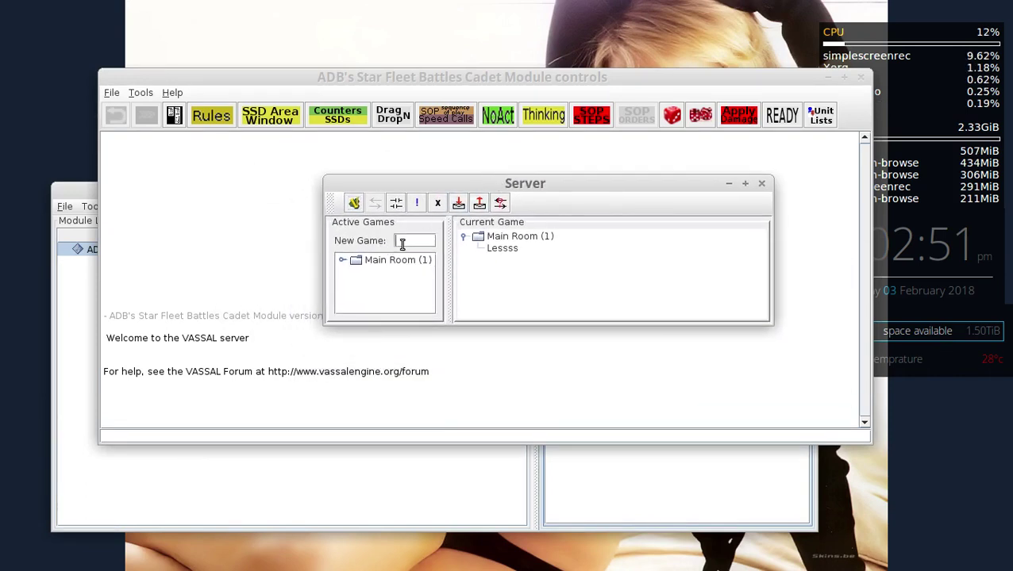
{"action": "left_click", "coordinate": [403, 244]}
{"action": "type", "text": "rm"}
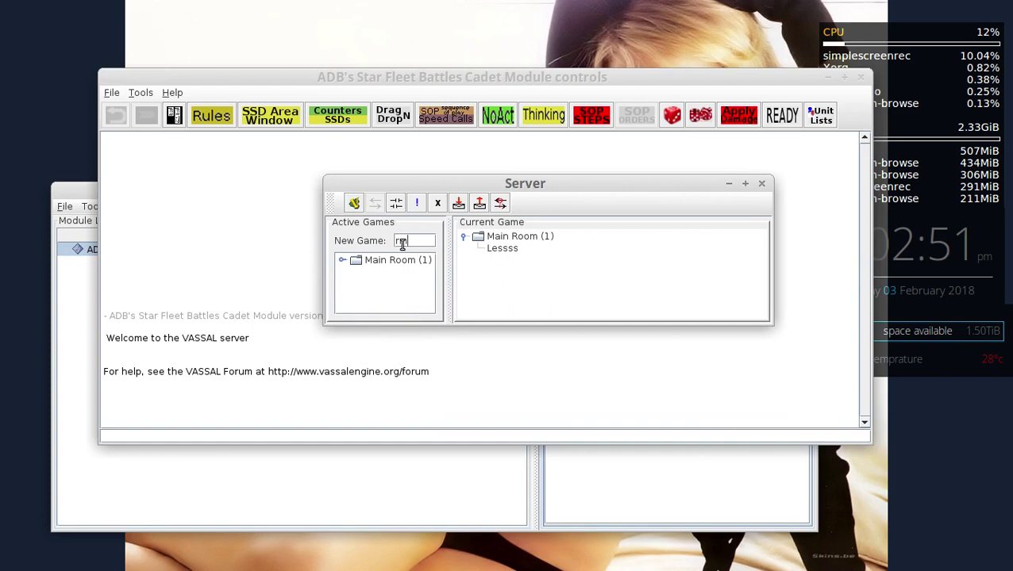
{"action": "type", "text": "1"}
{"action": "key", "text": "Return"}
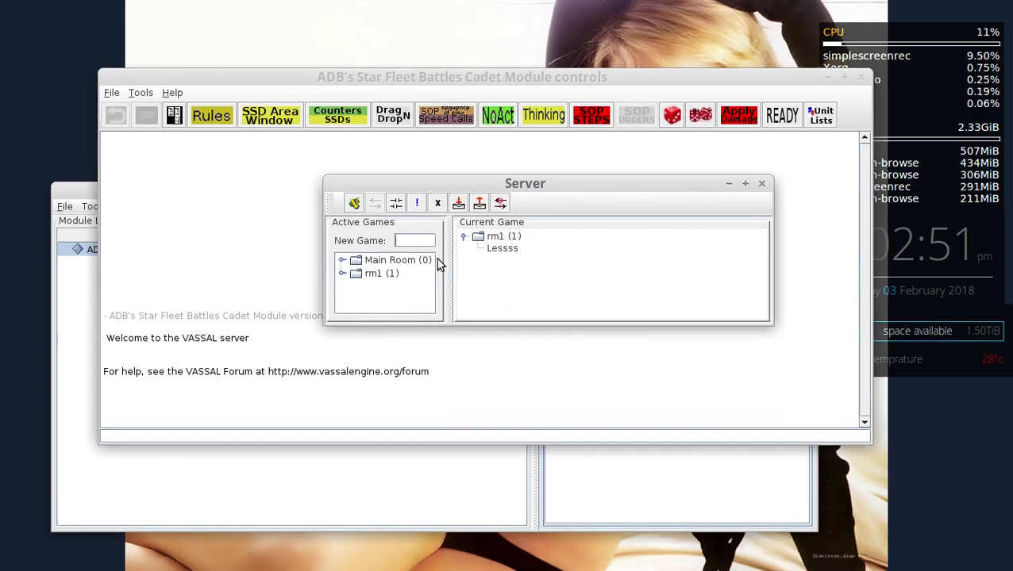
{"action": "left_click", "coordinate": [343, 274]}
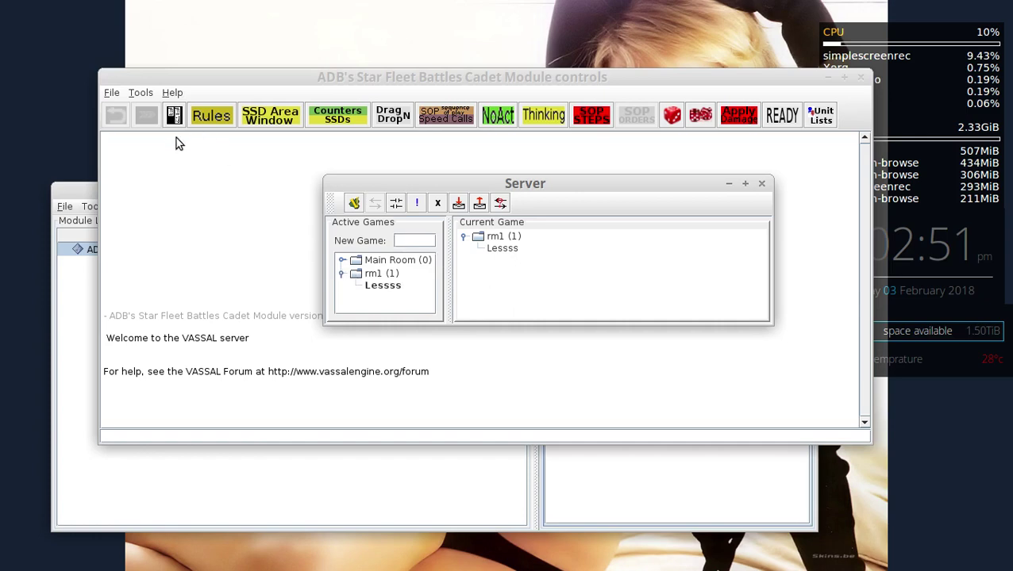
Start a new game, move its setup wizard fully into view, and widen the Steps pane to uncover the cover artwork
{"action": "left_click", "coordinate": [111, 94]}
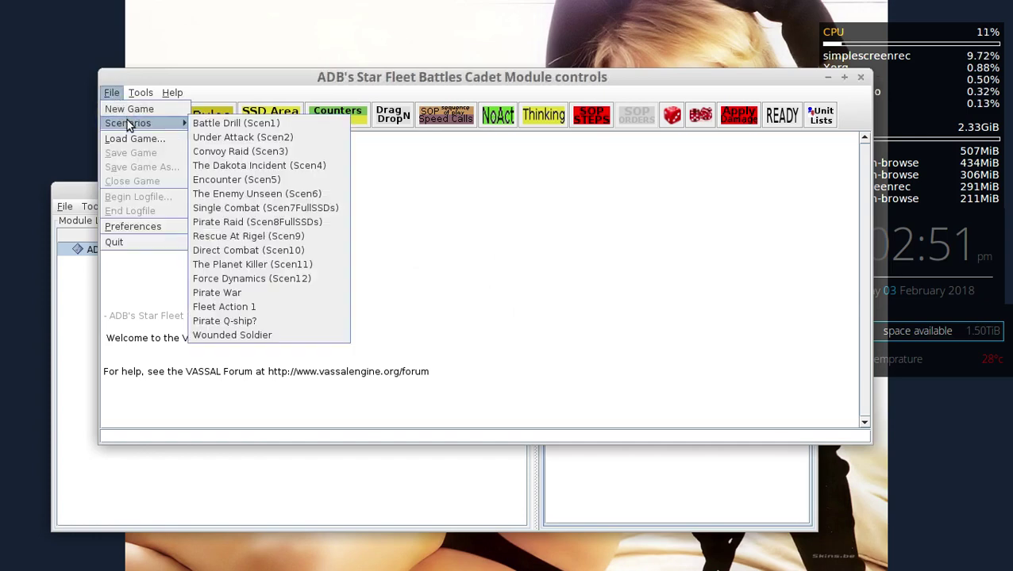
{"action": "left_click", "coordinate": [156, 107]}
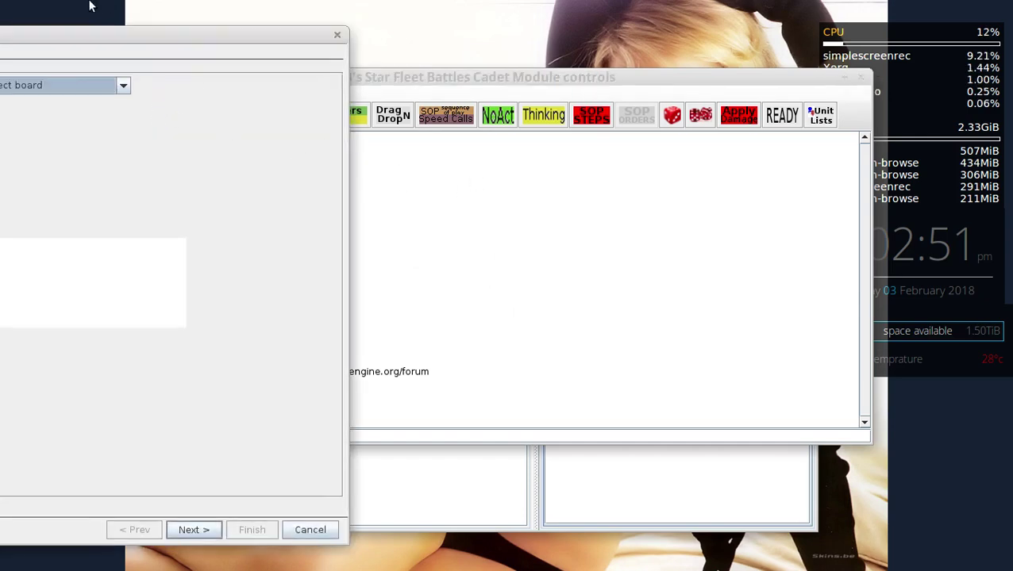
{"action": "left_click_drag", "start_coordinate": [95, 32], "coordinate": [546, 35]}
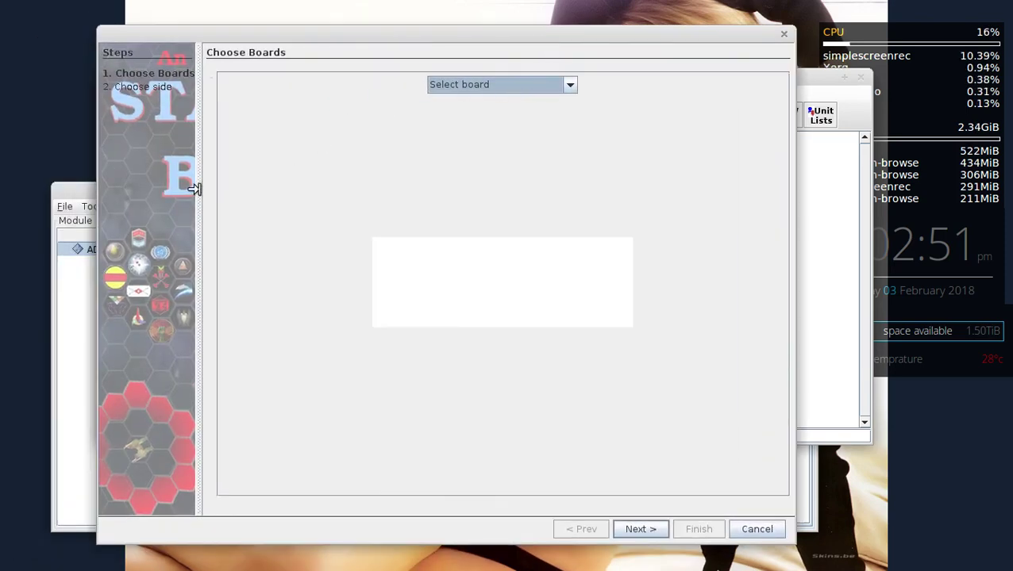
{"action": "left_click_drag", "start_coordinate": [194, 188], "coordinate": [540, 175]}
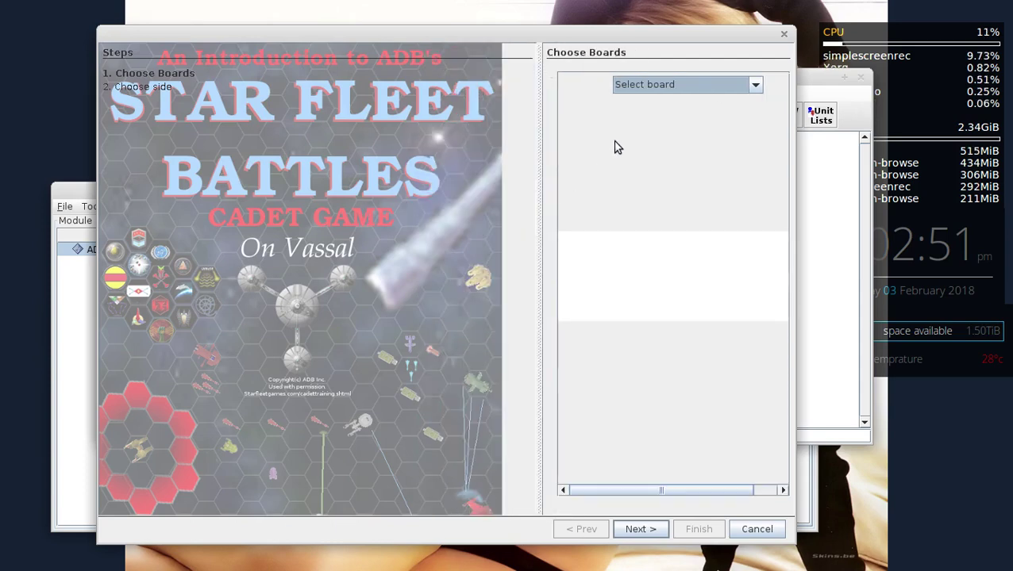
Choose the Small Black 16dx28w board for the new game and finish the setup wizard
{"action": "left_click", "coordinate": [630, 84]}
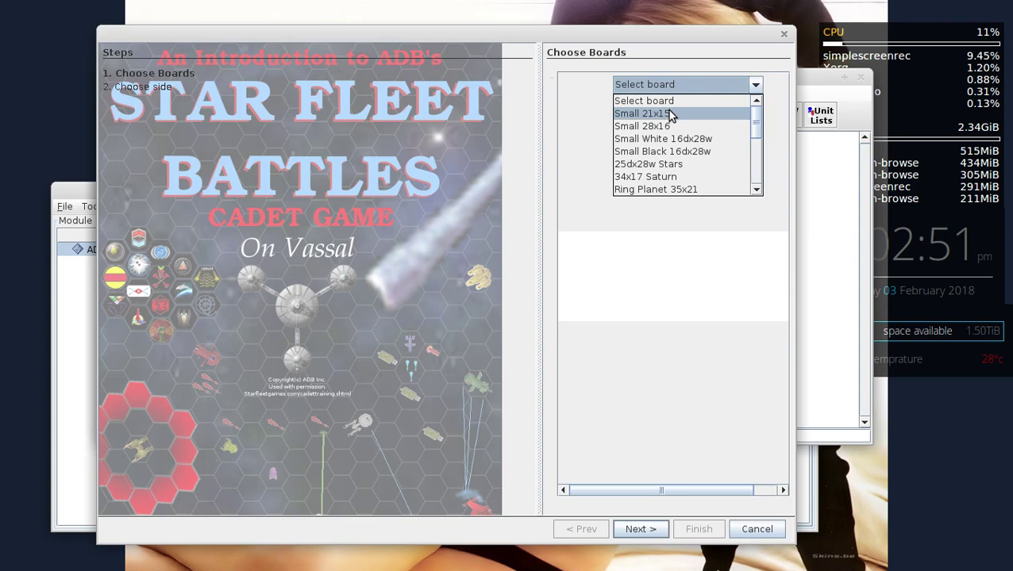
{"action": "left_click", "coordinate": [706, 152]}
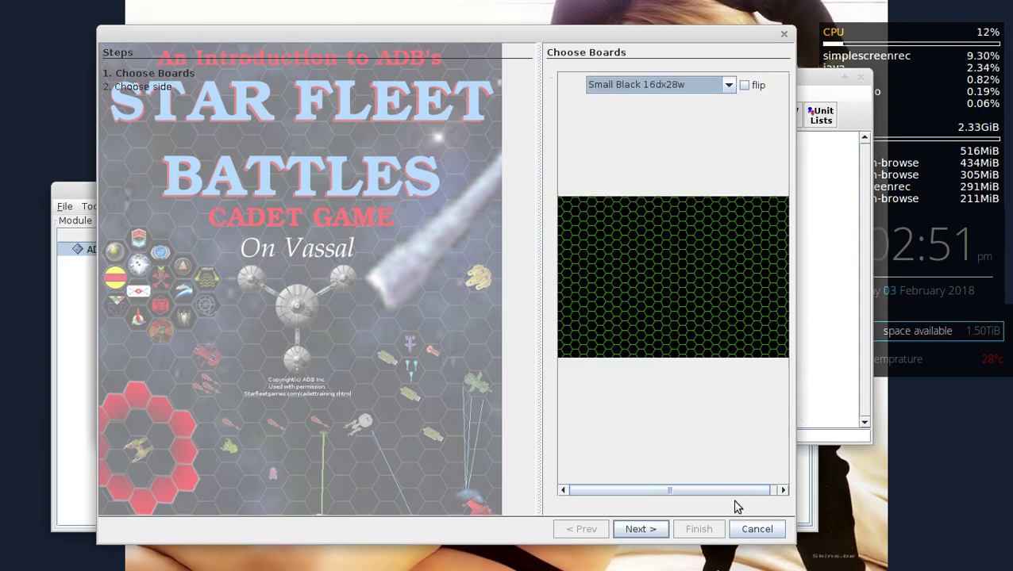
{"action": "left_click", "coordinate": [639, 530]}
{"action": "left_click", "coordinate": [699, 529]}
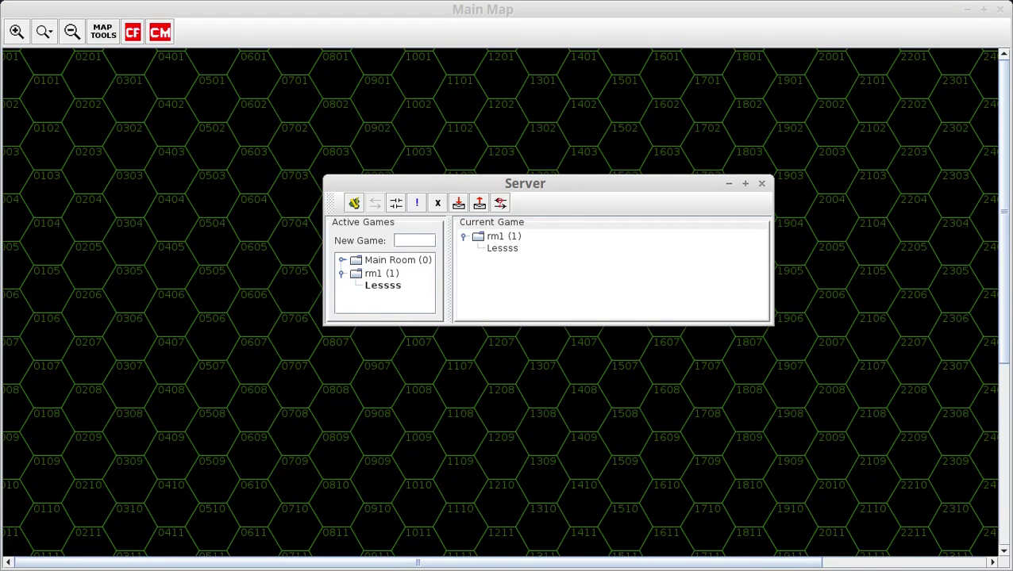
Clear the Main Map by moving the module controls and VASSAL library windows off it and closing the Server window
{"action": "key", "text": "alt+Tab"}
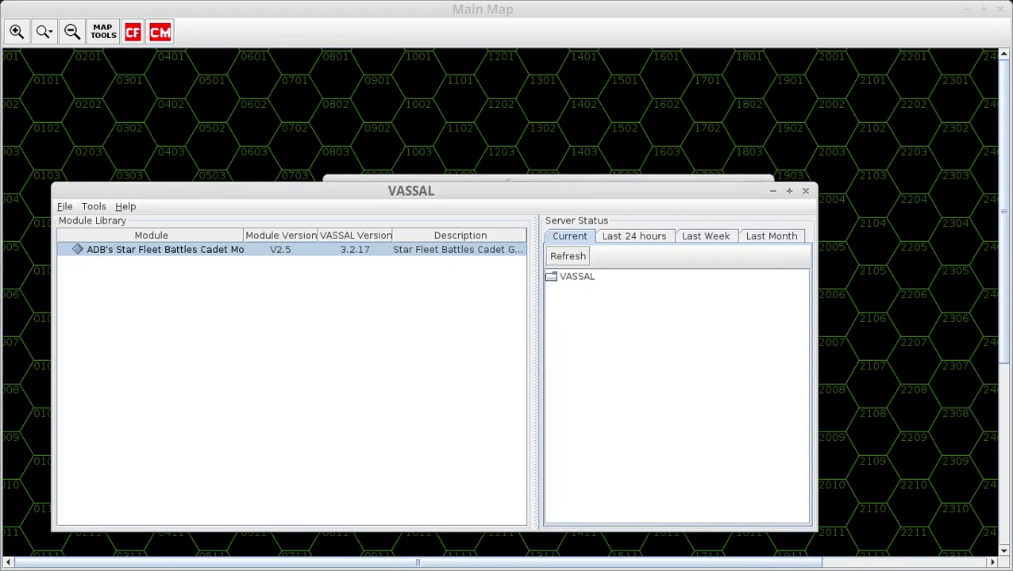
{"action": "key", "text": "alt+Tab"}
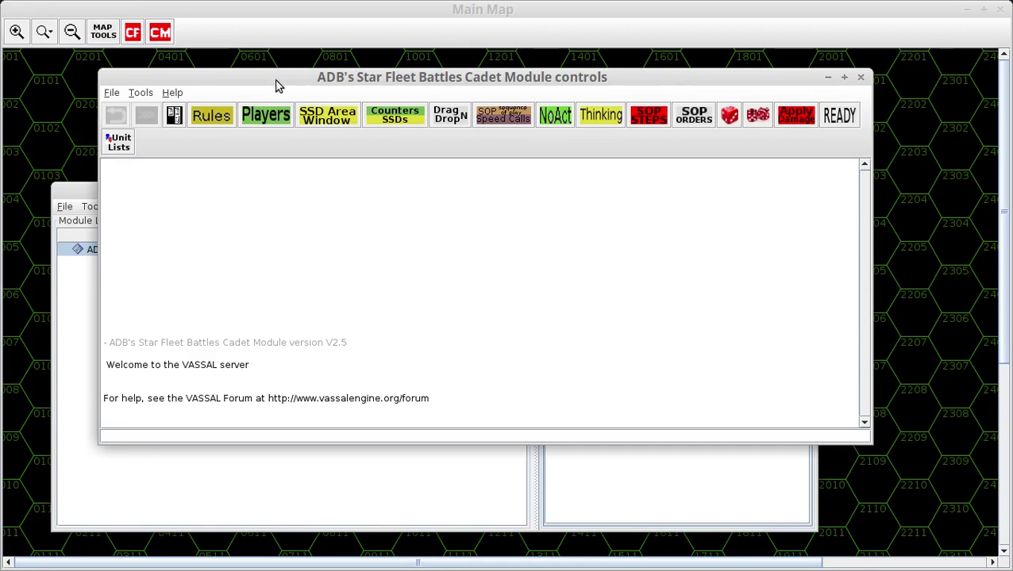
{"action": "left_click_drag", "start_coordinate": [278, 85], "coordinate": [0, 79]}
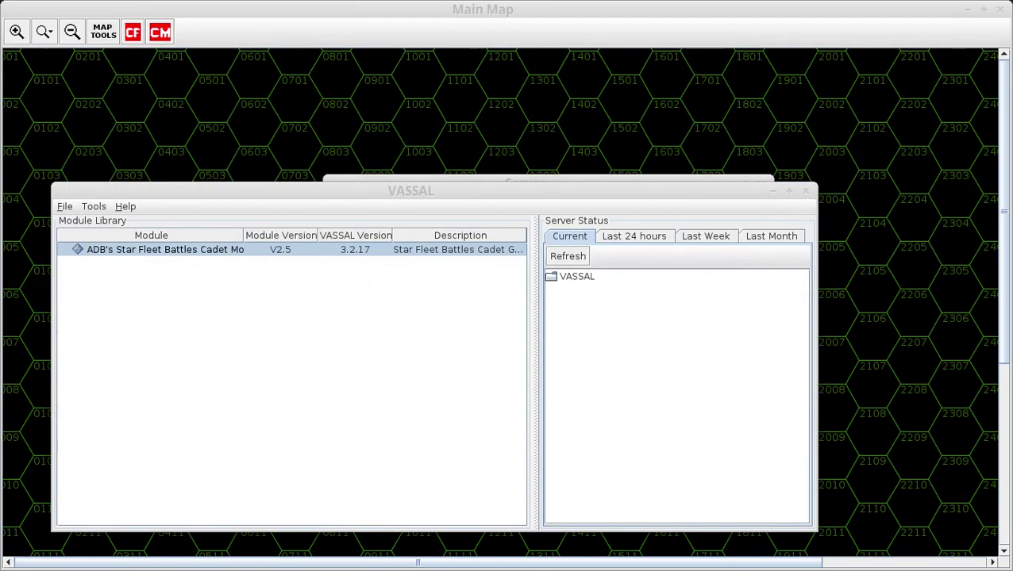
{"action": "left_click_drag", "start_coordinate": [463, 194], "coordinate": [0, 524]}
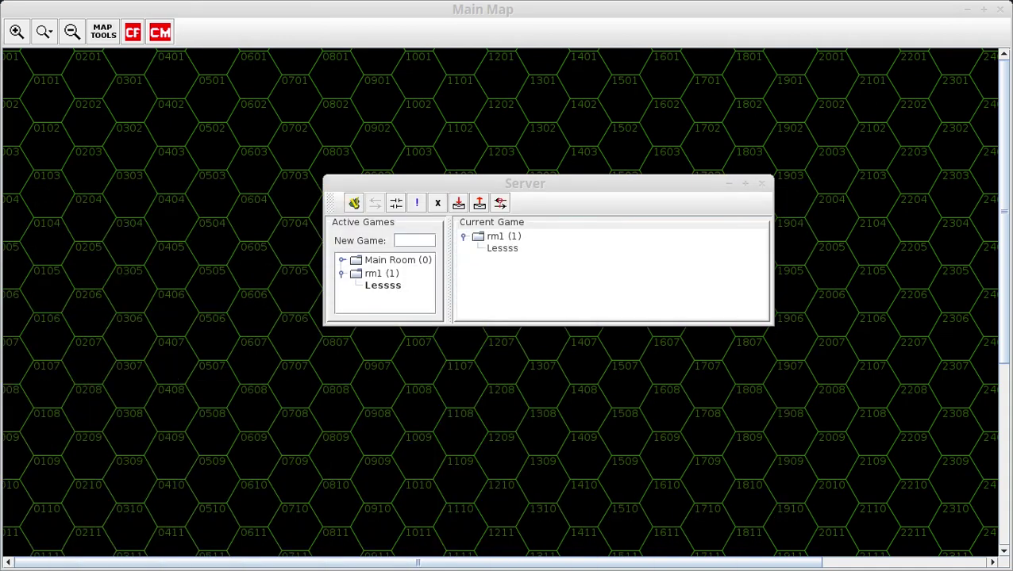
{"action": "left_click_drag", "start_coordinate": [542, 190], "coordinate": [631, 155]}
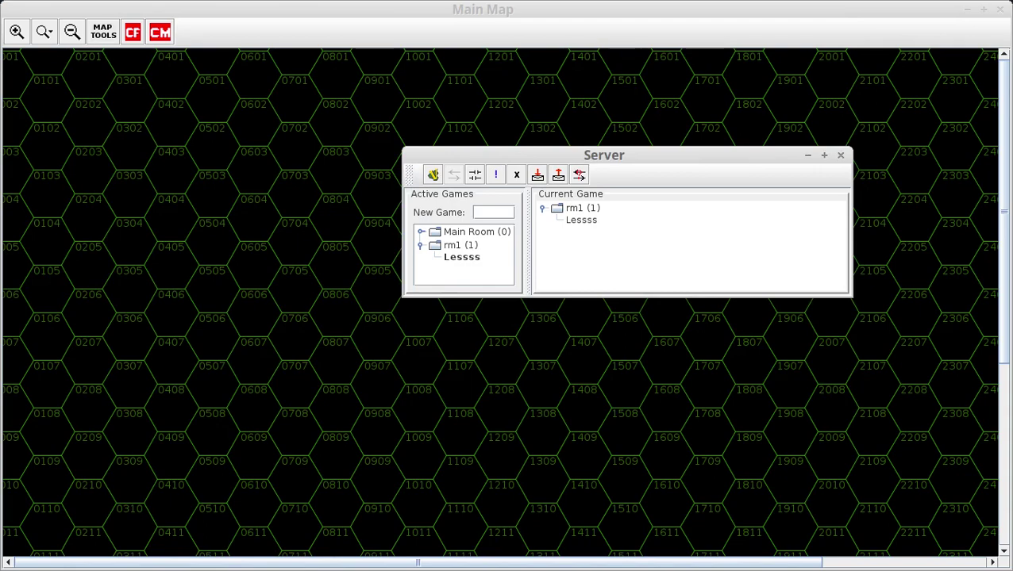
{"action": "left_click", "coordinate": [840, 155]}
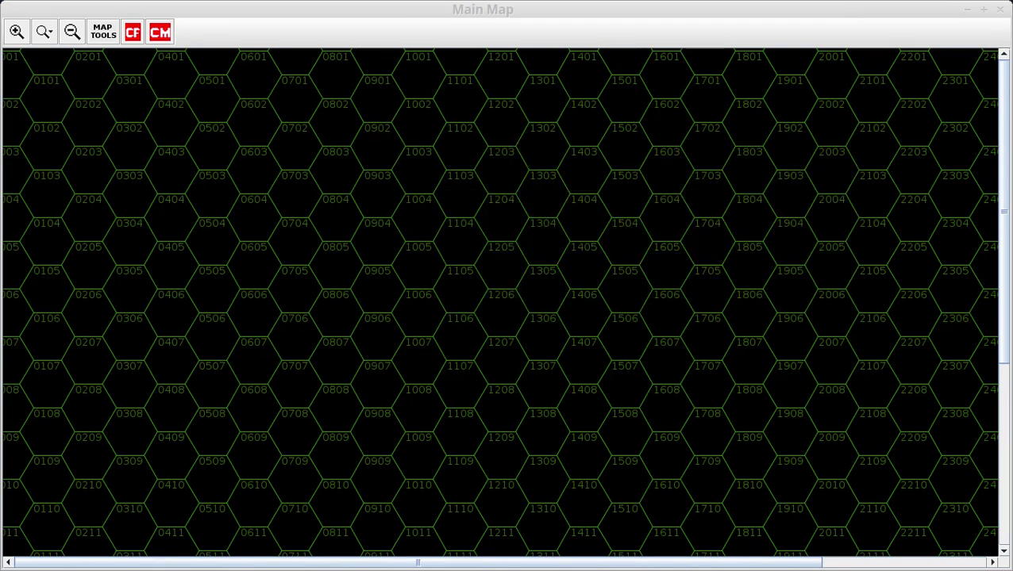
Shrink the module controls window to a short strip showing the latest chat lines, and move it off the Main Map
{"action": "left_click_drag", "start_coordinate": [0, 121], "coordinate": [481, 88]}
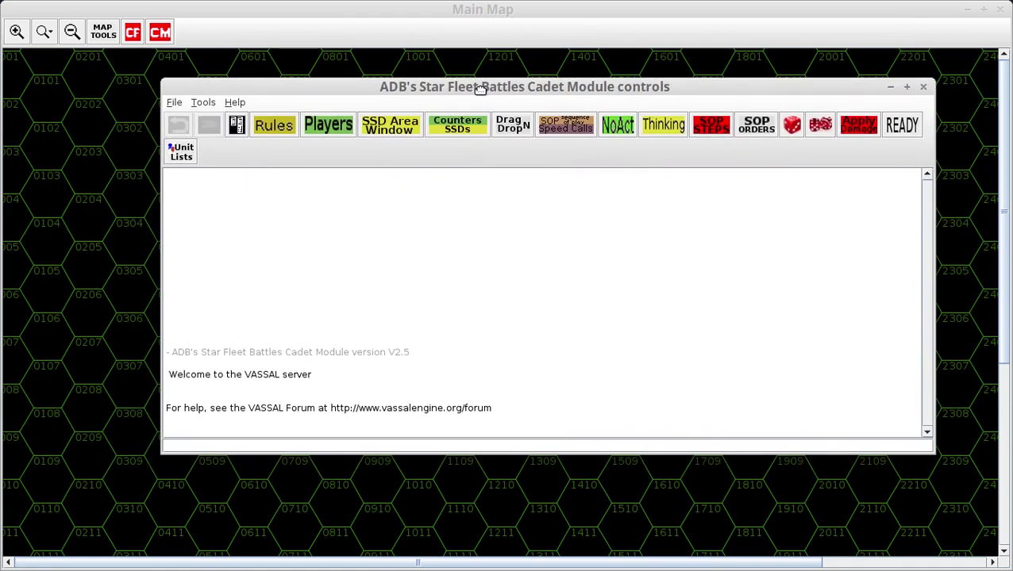
{"action": "left_click", "coordinate": [504, 451]}
{"action": "left_click_drag", "start_coordinate": [506, 449], "coordinate": [505, 250]}
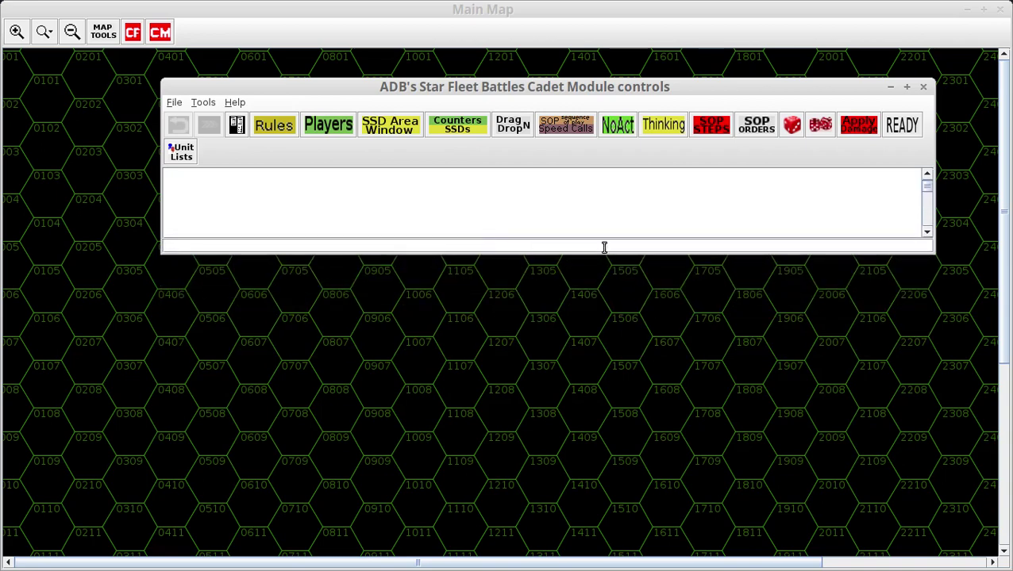
{"action": "left_click_drag", "start_coordinate": [926, 185], "coordinate": [942, 250]}
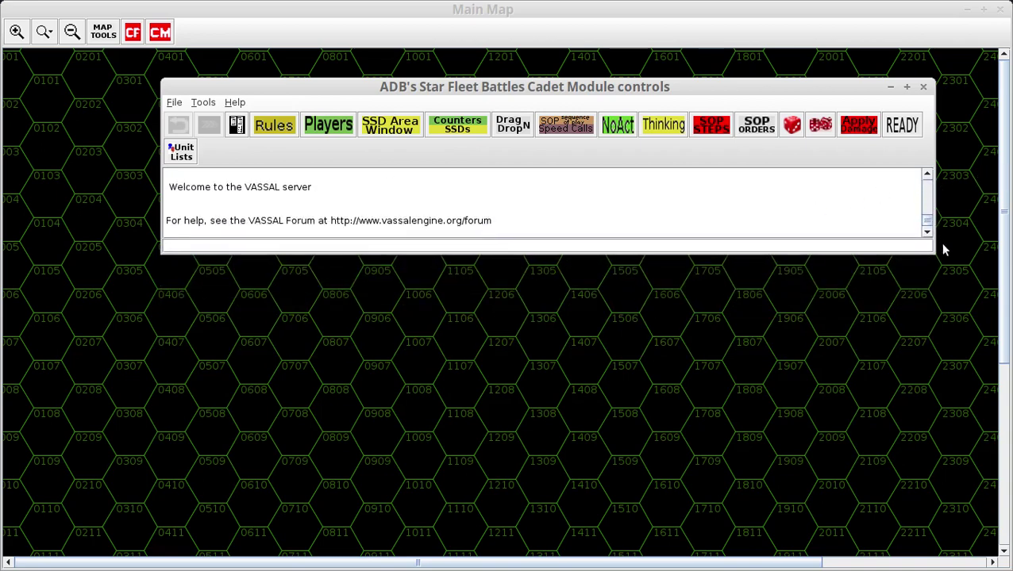
{"action": "left_click_drag", "start_coordinate": [651, 85], "coordinate": [0, 73]}
Open the Federation SSD window, reduce its size, and position it over the middle of the Main Map
{"action": "left_click", "coordinate": [624, 262]}
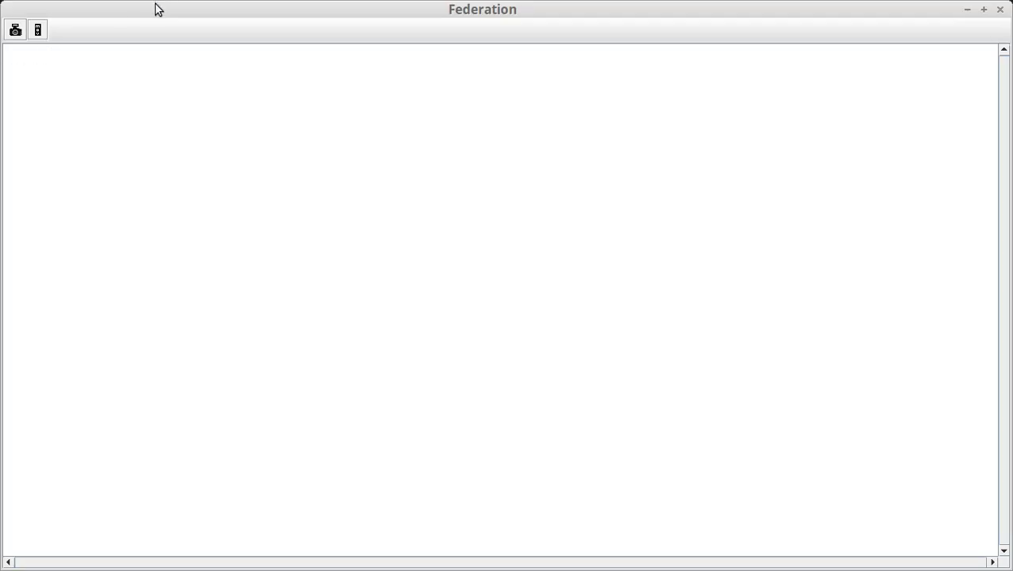
{"action": "left_click_drag", "start_coordinate": [142, 9], "coordinate": [172, 54]}
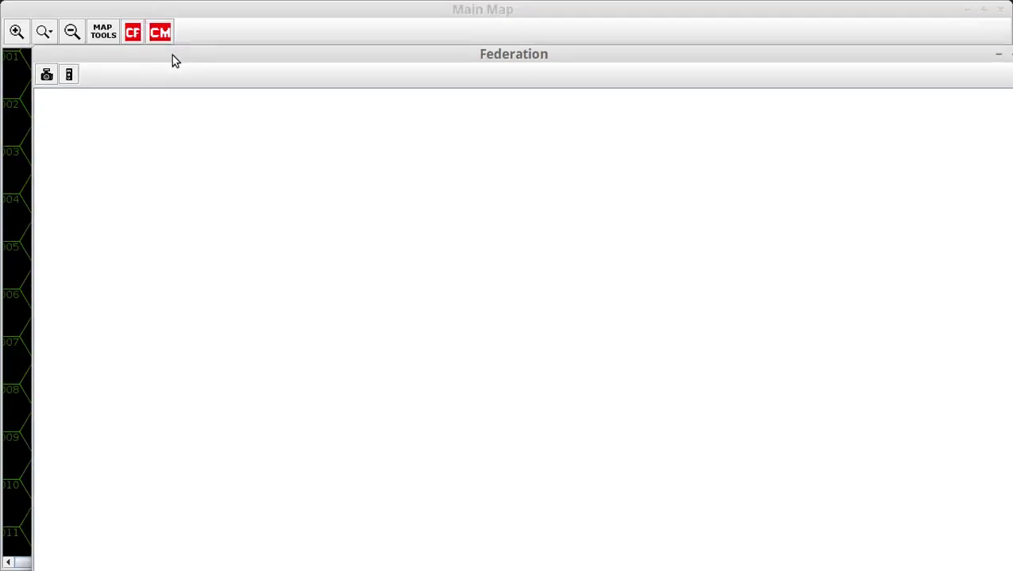
{"action": "left_click_drag", "start_coordinate": [37, 52], "coordinate": [254, 285]}
{"action": "left_click_drag", "start_coordinate": [373, 293], "coordinate": [290, 132]}
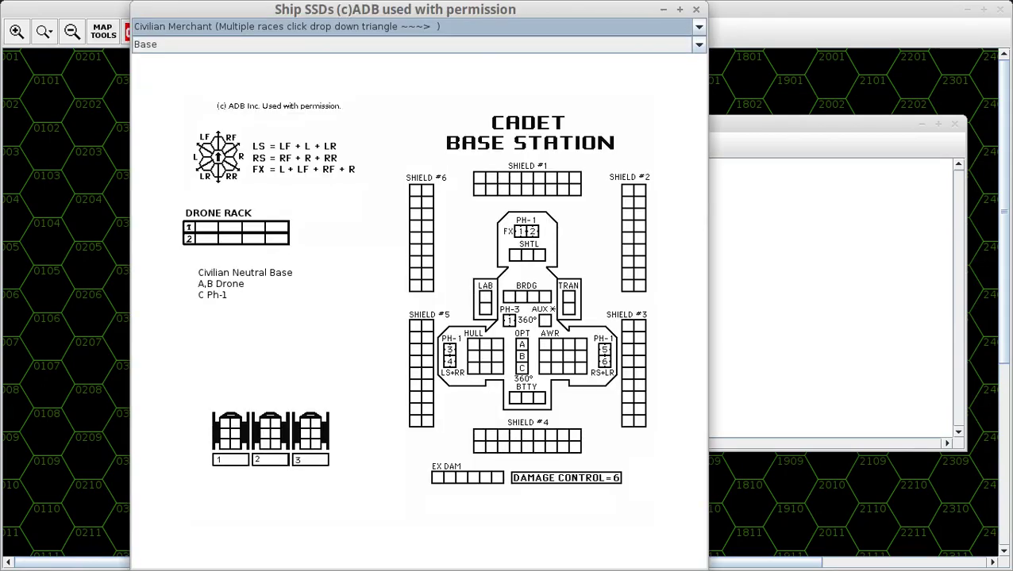
Place the Civilian Merchant Base SSD from the Ship SSDs window into the Federation window, and close the Ship SSDs window
{"action": "left_click_drag", "start_coordinate": [319, 19], "coordinate": [53, 52]}
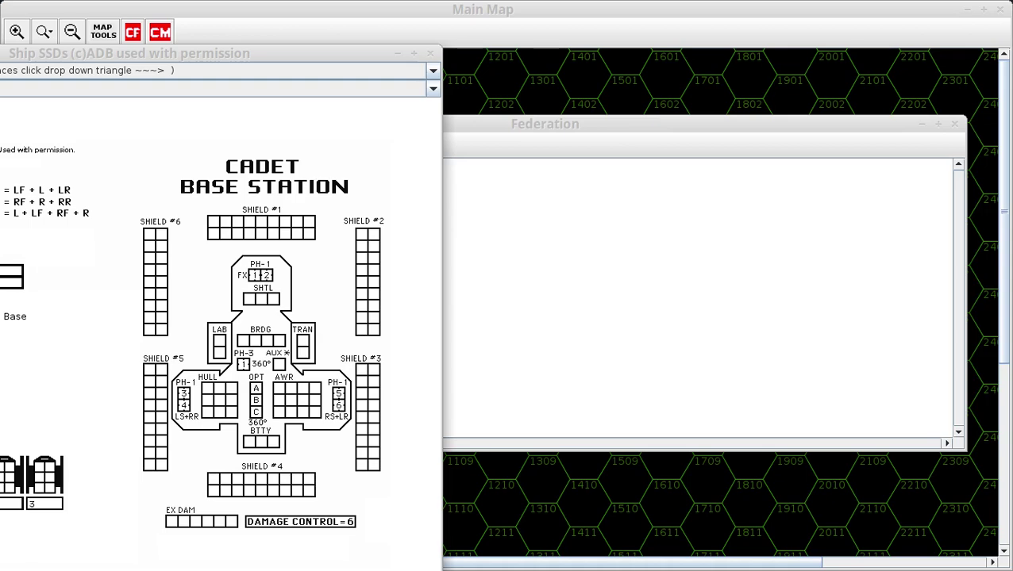
{"action": "left_click_drag", "start_coordinate": [266, 323], "coordinate": [603, 302]}
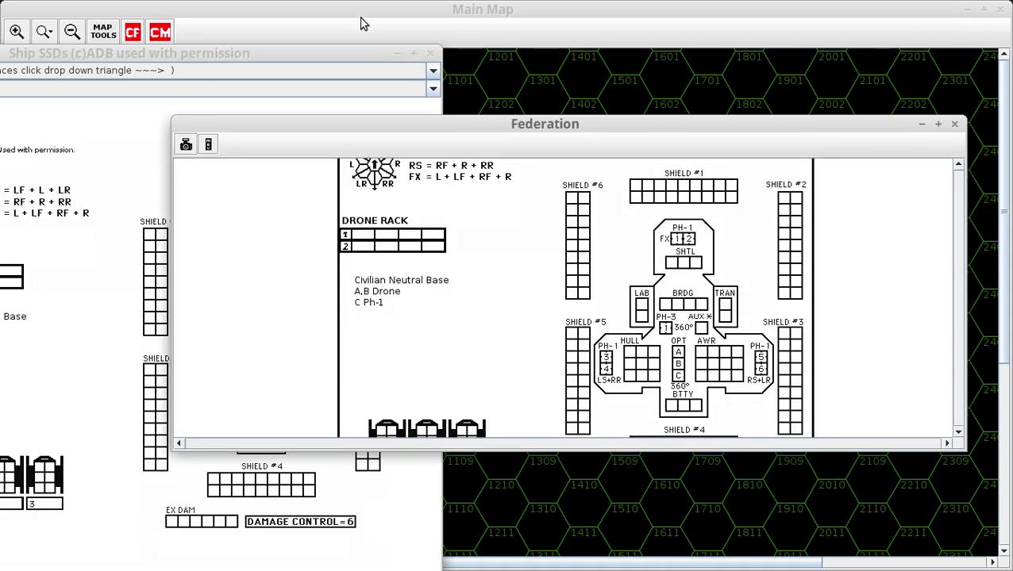
{"action": "left_click", "coordinate": [431, 53]}
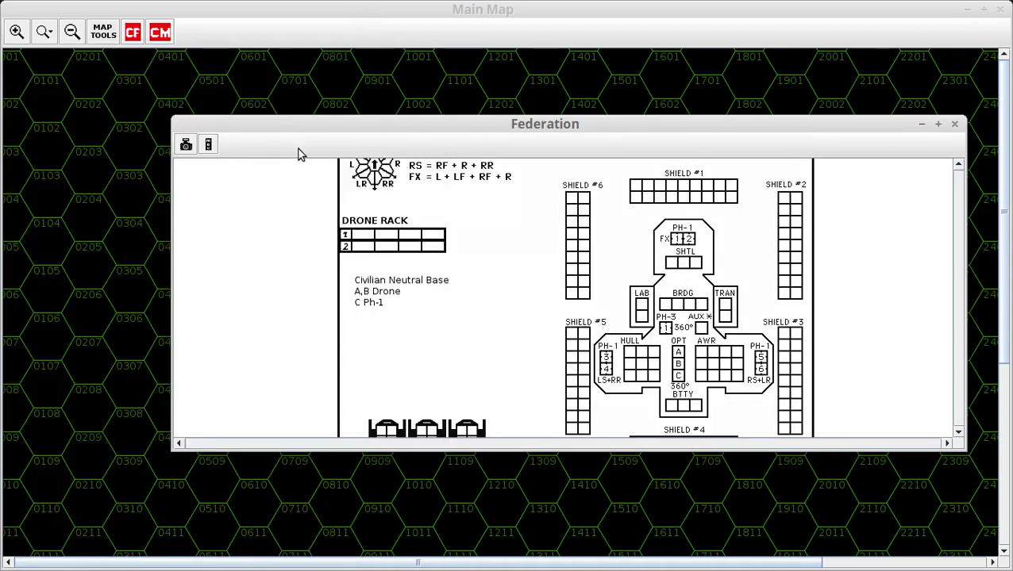
Make the Federation window narrower and taller around the repositioned base station SSD, and move the window off the Main Map
{"action": "left_click_drag", "start_coordinate": [172, 118], "coordinate": [381, 7]}
{"action": "left_click_drag", "start_coordinate": [666, 107], "coordinate": [515, 192]}
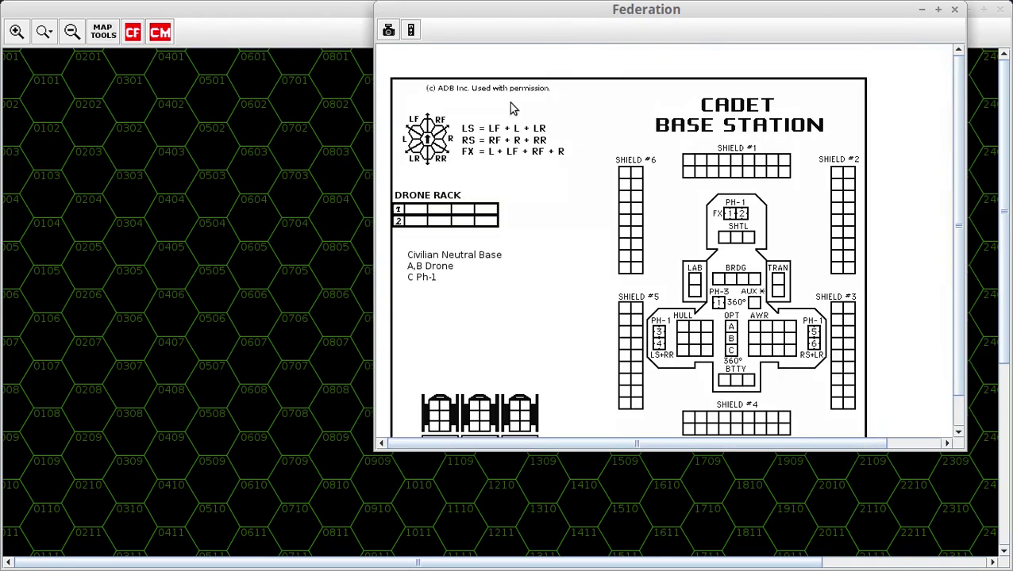
{"action": "left_click_drag", "start_coordinate": [502, 18], "coordinate": [0, 218]}
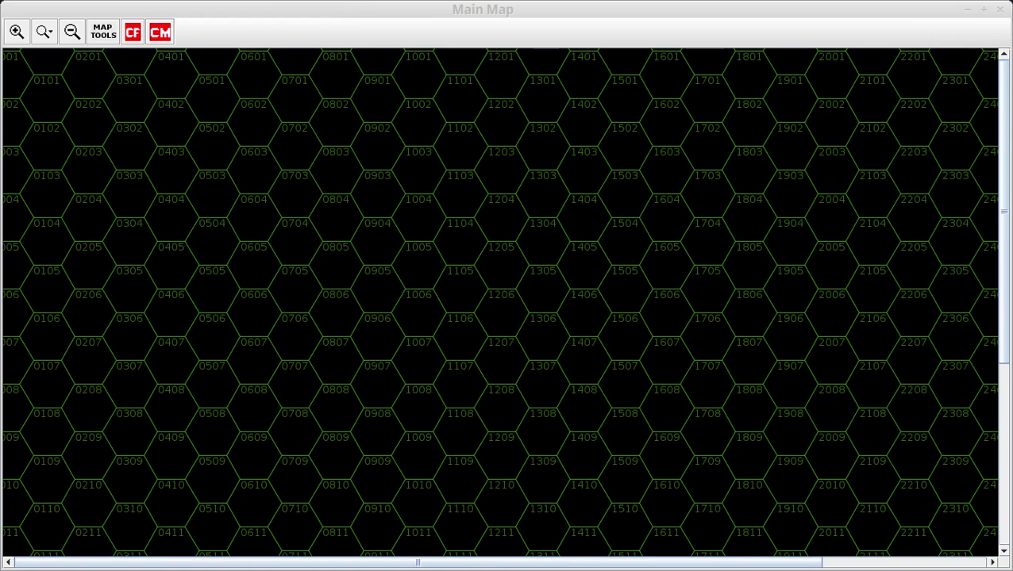